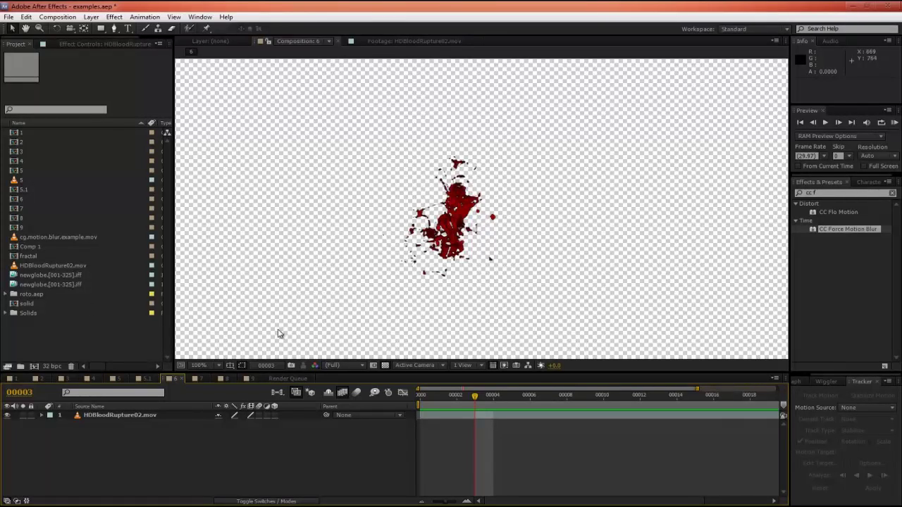
Step: Apply CC Force Motion Blur to the blood splatter layer and preview it from frame 2
drag(476, 396, 458, 415)
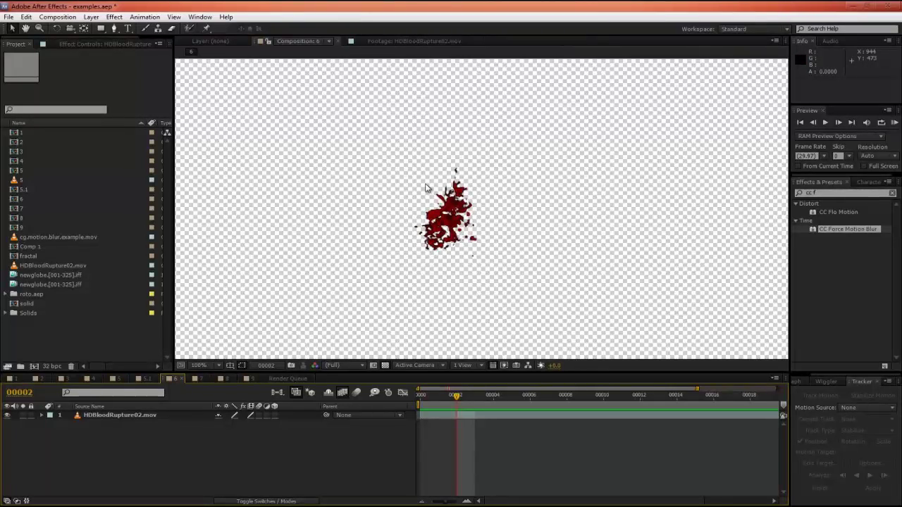
drag(454, 404, 529, 412)
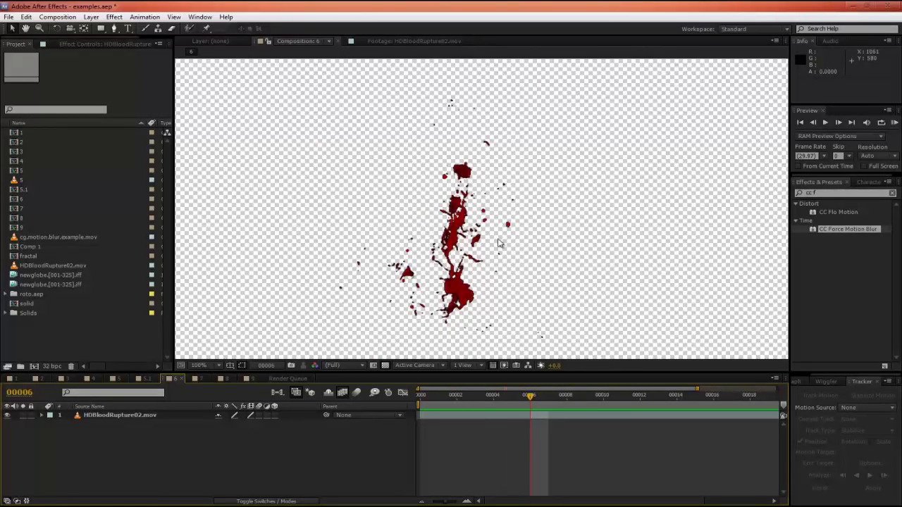
drag(856, 230, 365, 268)
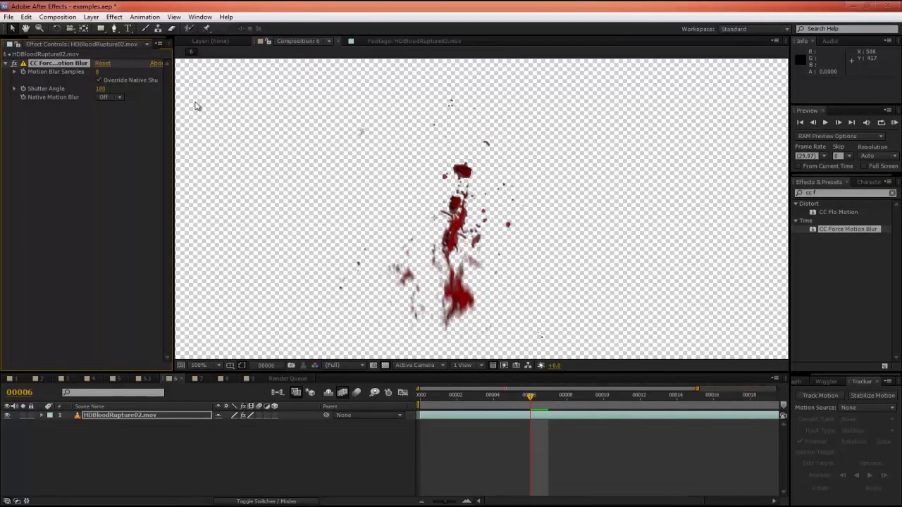
drag(426, 229, 422, 210)
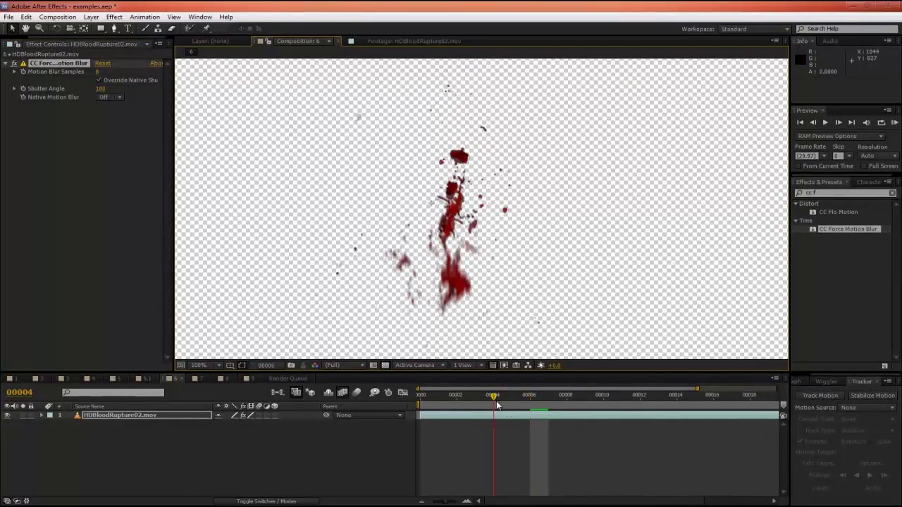
drag(495, 401, 456, 399)
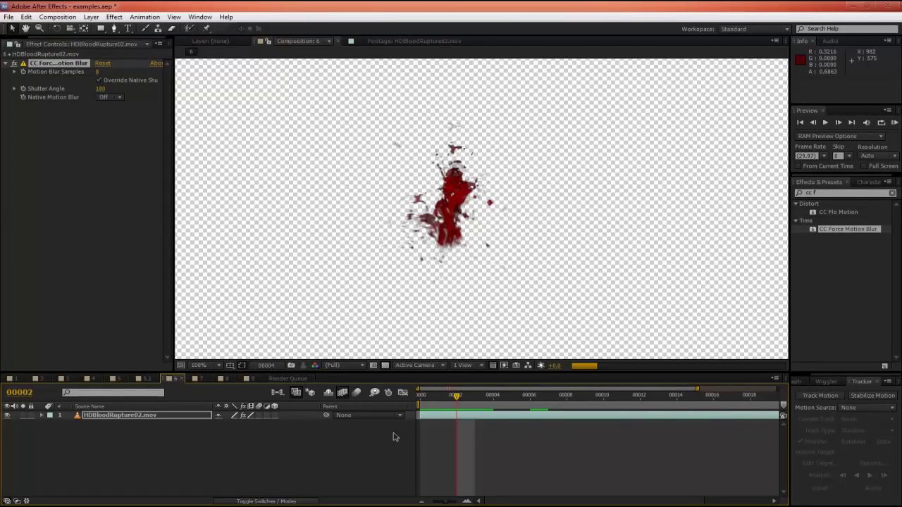
key(KP_0)
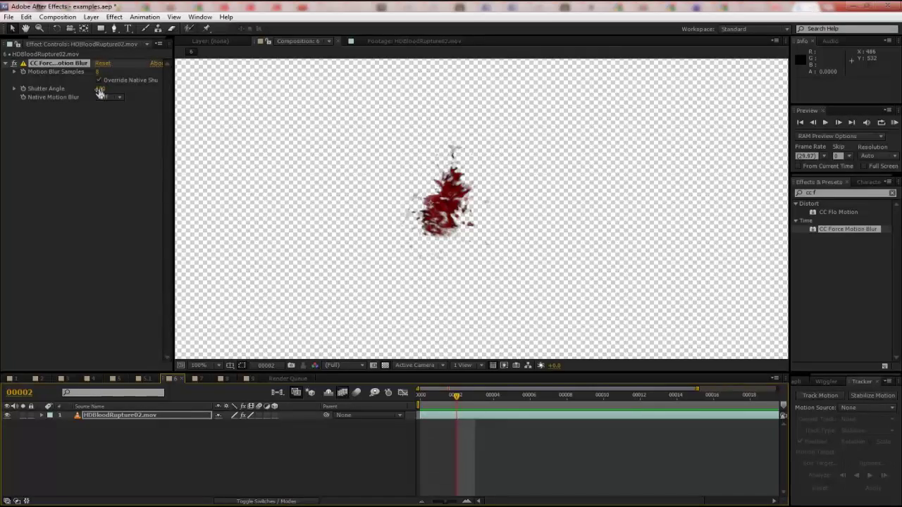
Step: Set the Shutter Angle to 360 and RAM preview the blurred splatter
click(100, 89)
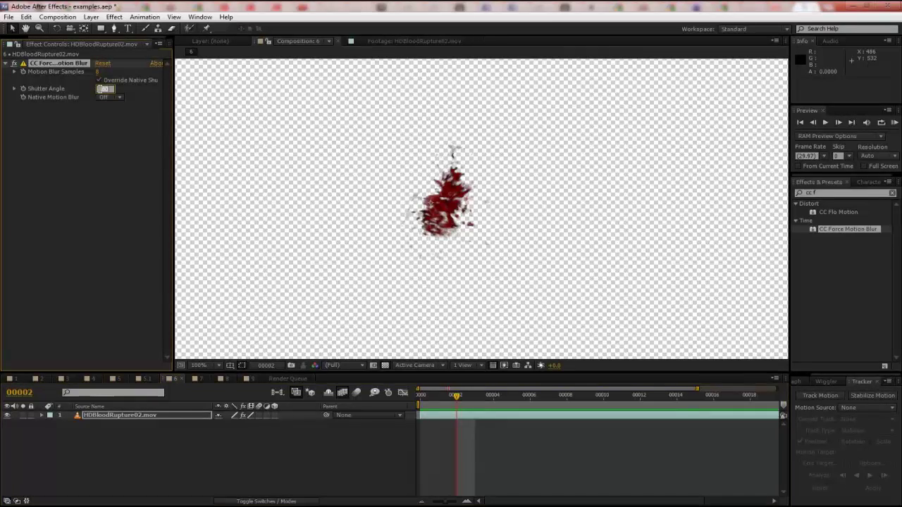
click(176, 456)
key(KP_0)
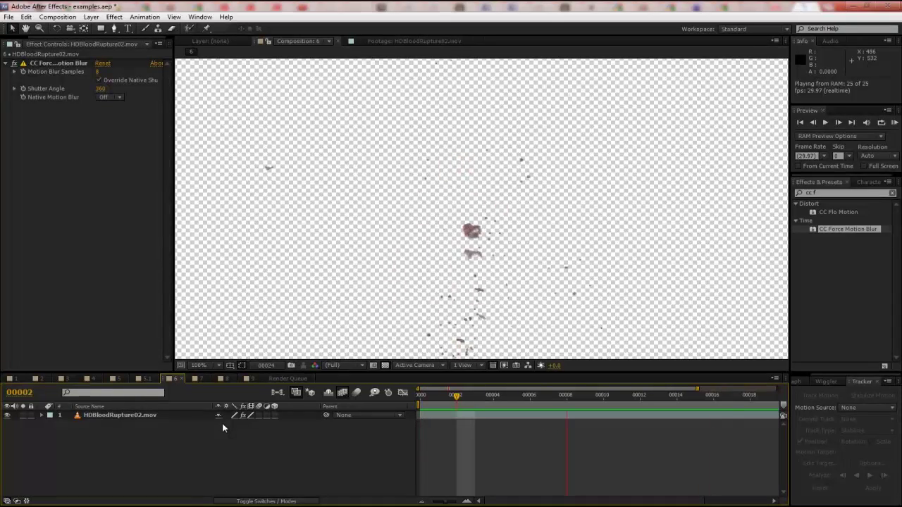
key(space)
Step: Lower the shutter angle to 120 and check the blur across frames 2 to 5
click(102, 89)
key(Return)
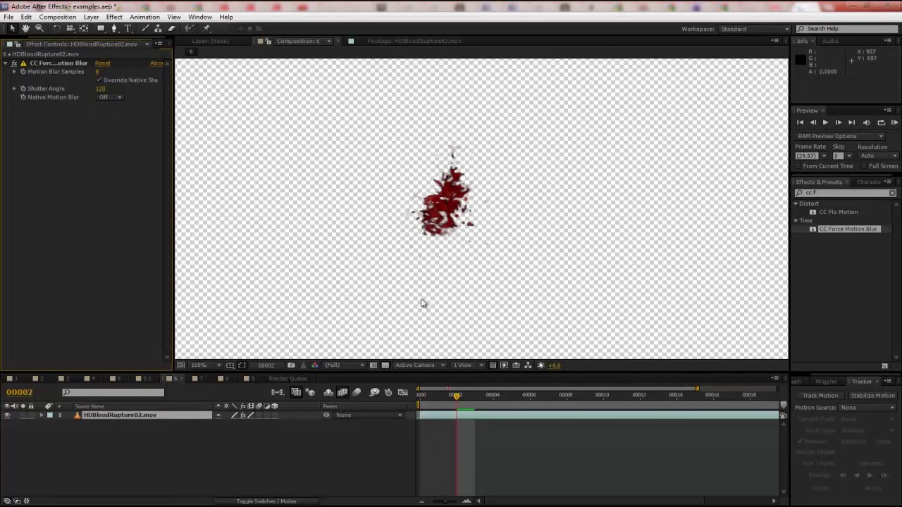
drag(464, 405, 516, 401)
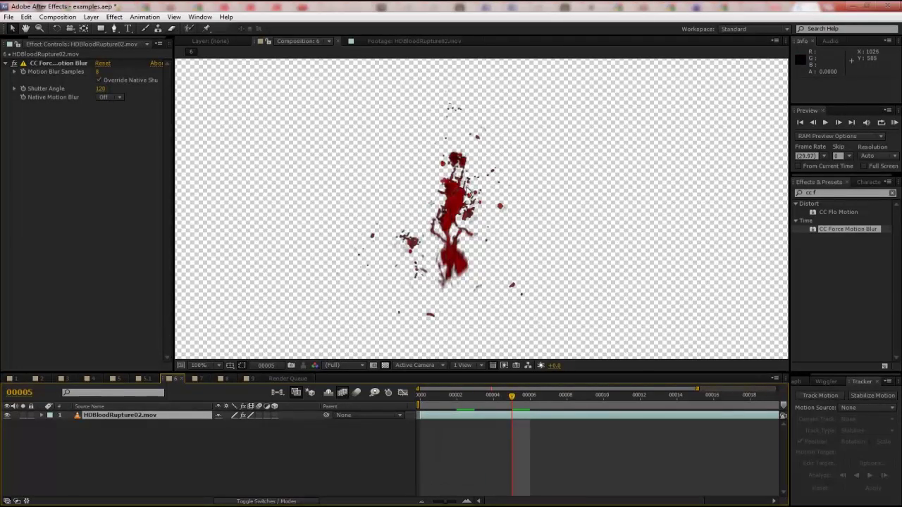
key(Page_Up)
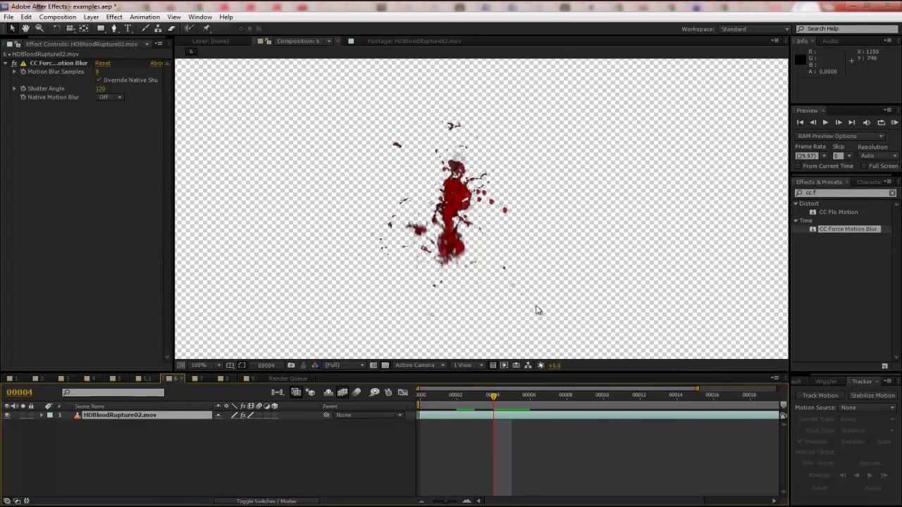
Step: Take a snapshot, then add RSMB below CC Force Motion Blur on the blood layer
click(836, 198)
text(rsmb)
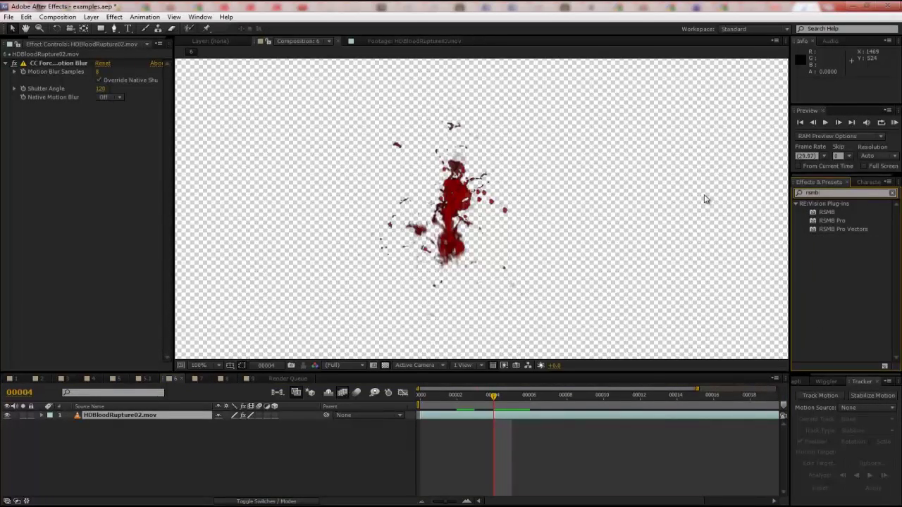
mouse_move(823, 215)
mouse_down()
mouse_move(96, 209)
mouse_move(836, 212)
mouse_up()
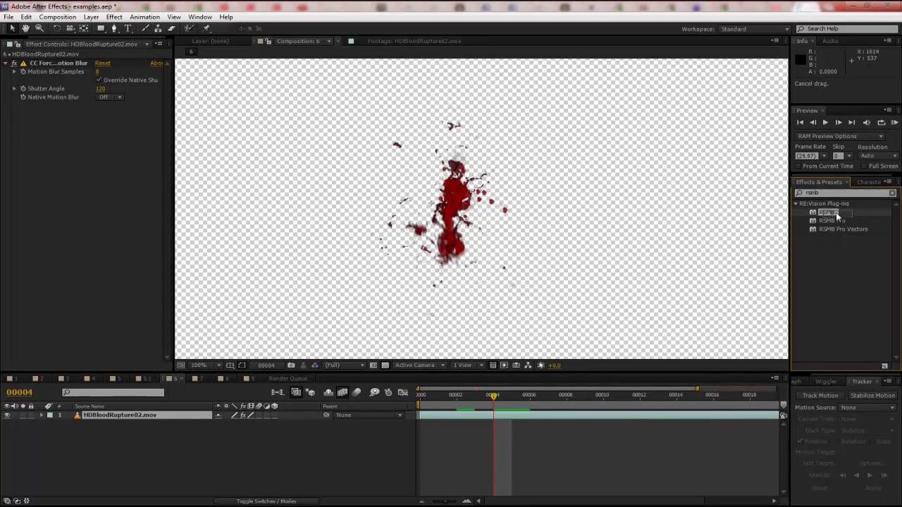
click(292, 365)
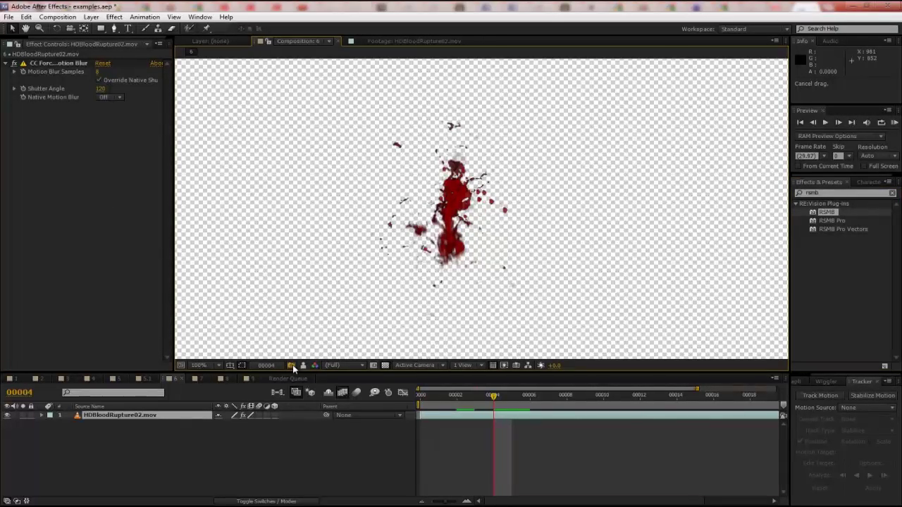
drag(823, 215, 77, 106)
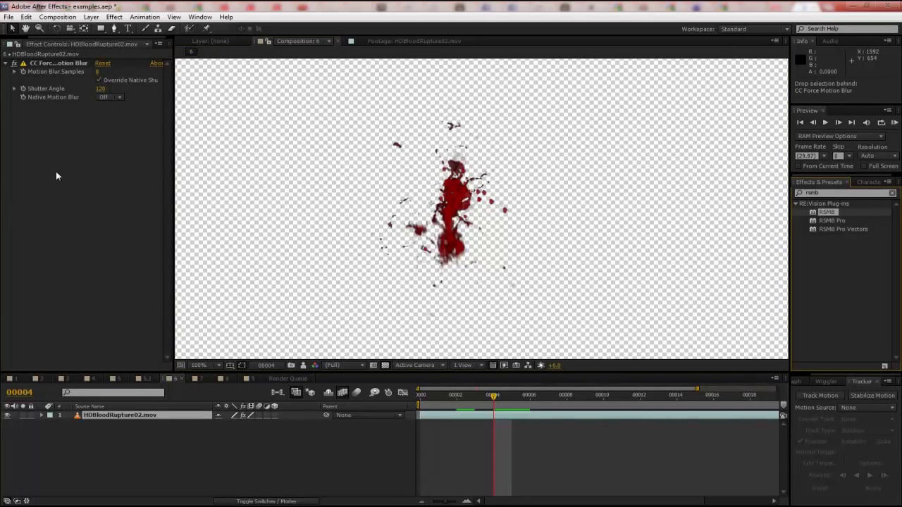
drag(56, 176, 90, 177)
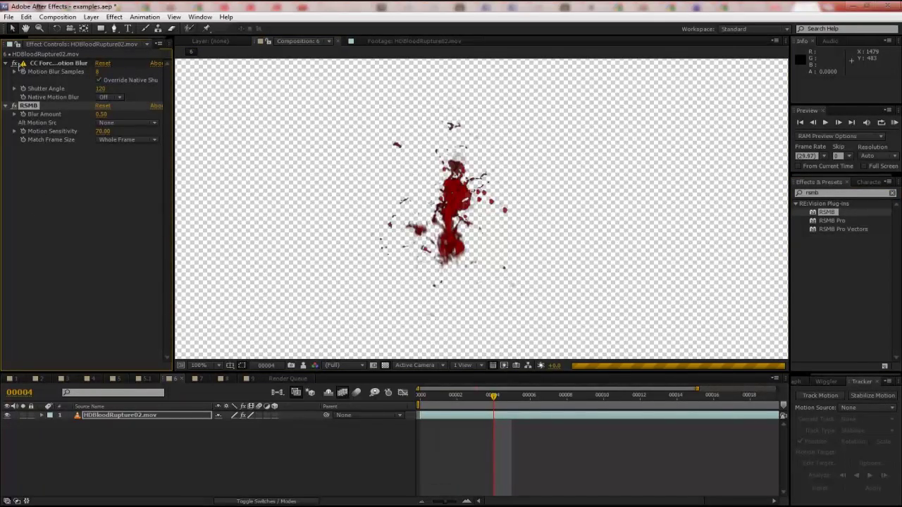
Step: Disable CC Force Motion Blur and compare RSMB's result against the snapshot through frame 8
click(14, 63)
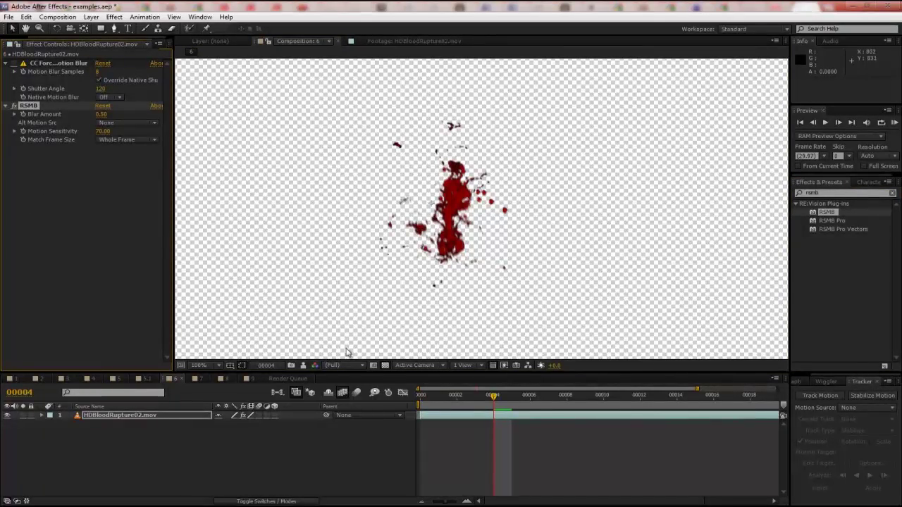
click(304, 365)
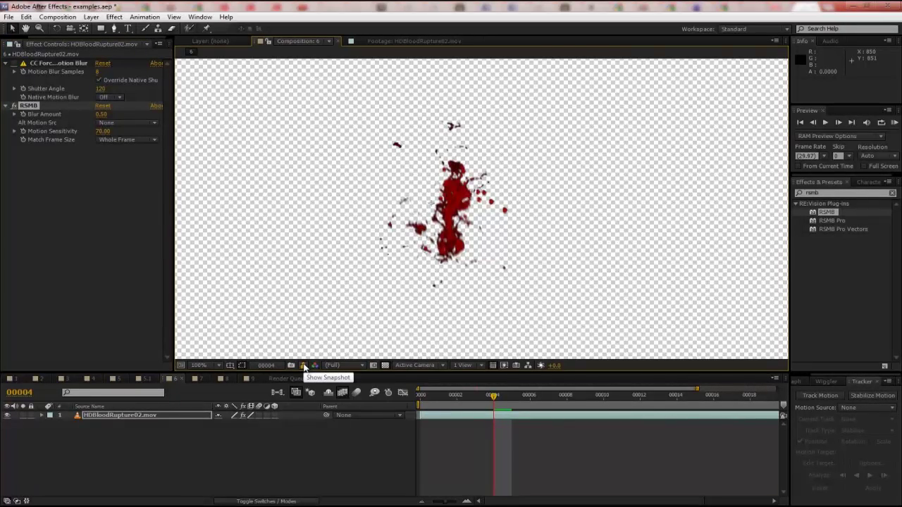
click(304, 365)
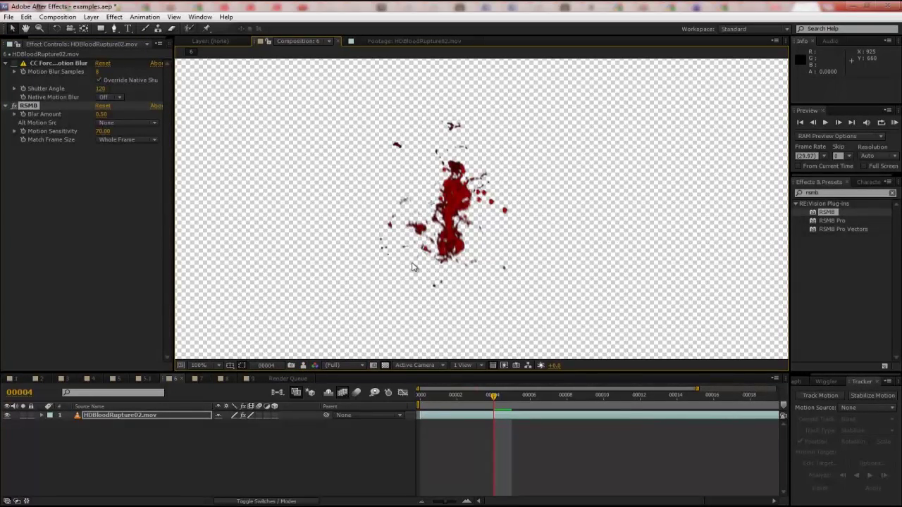
key(Page_Up)
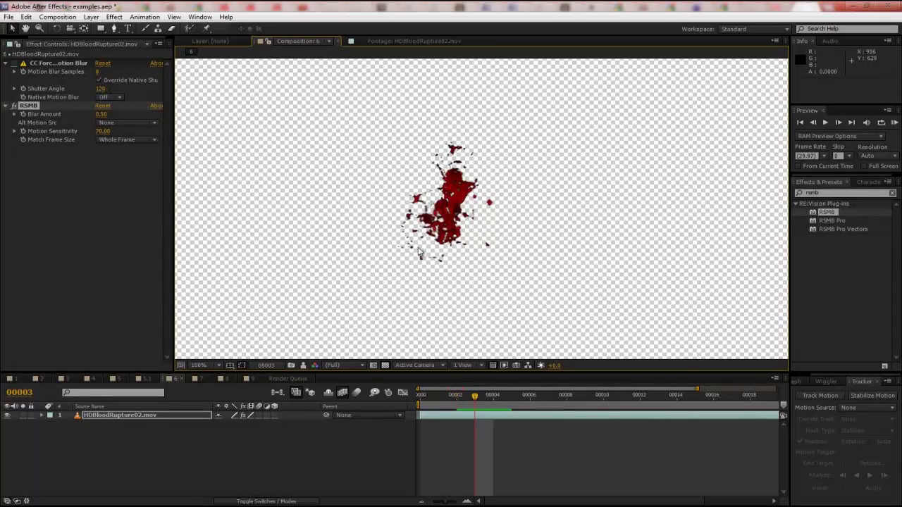
key(Page_Down)
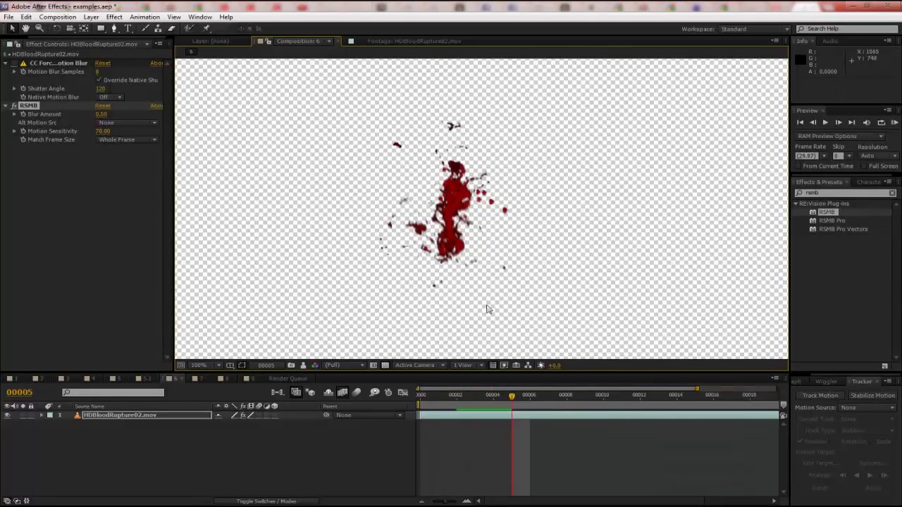
key(Page_Down)
key(Page_Down)
key(Page_Down)
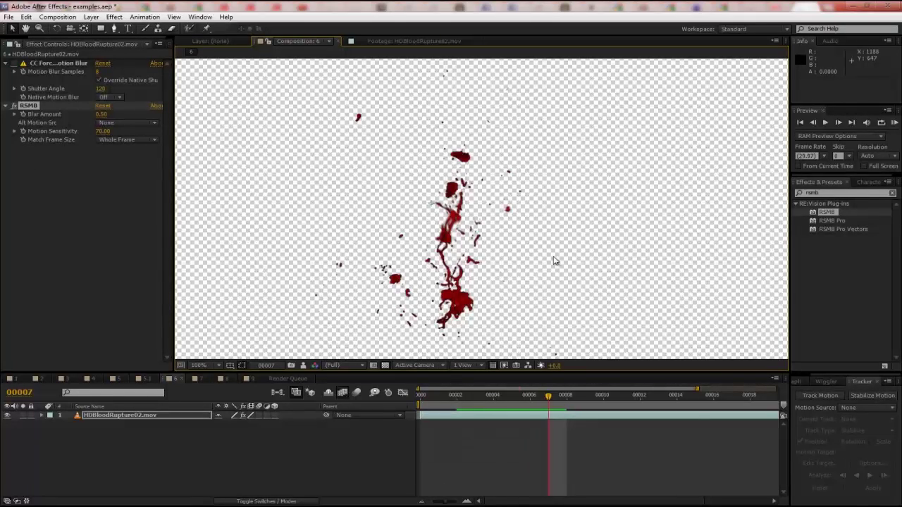
key(Page_Down)
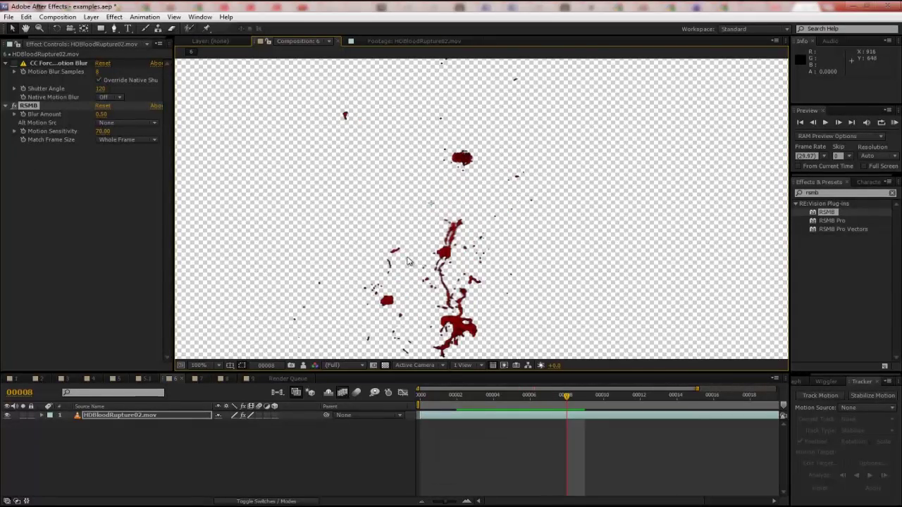
Step: Inspect frame 9, then select CC Force Motion Blur for removal
drag(468, 254, 404, 222)
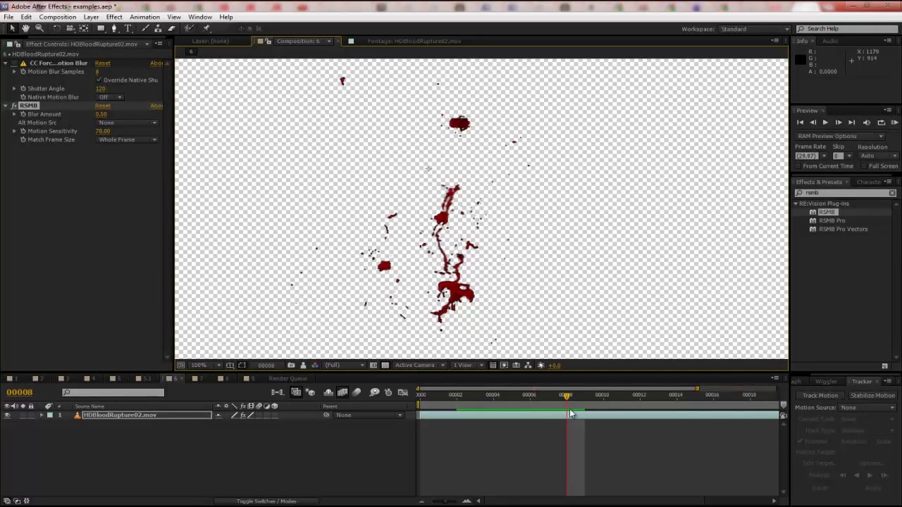
drag(569, 400, 584, 399)
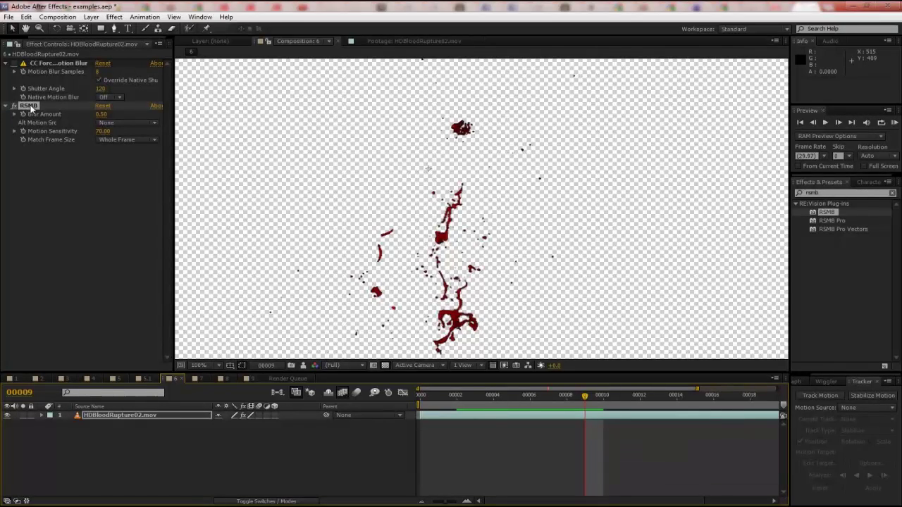
click(47, 65)
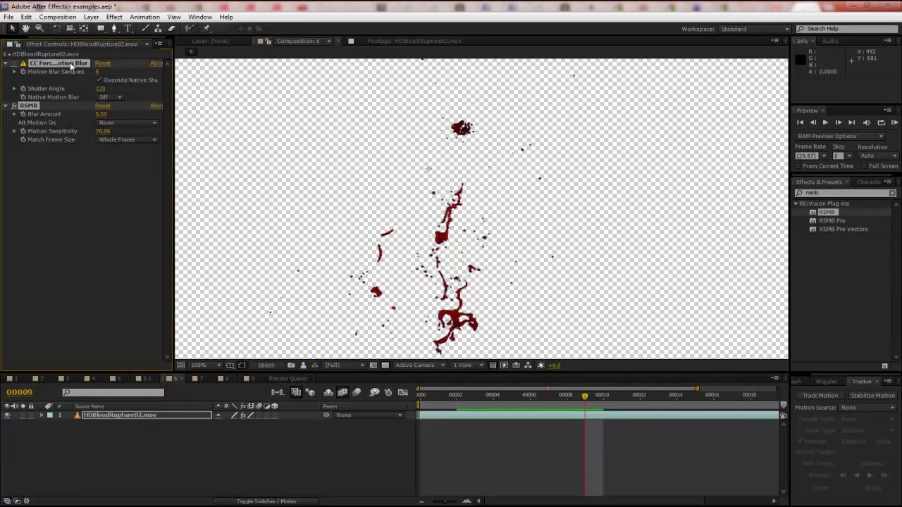
Step: Delete both motion blur effects and apply Directional Blur to the blood layer
key(Delete)
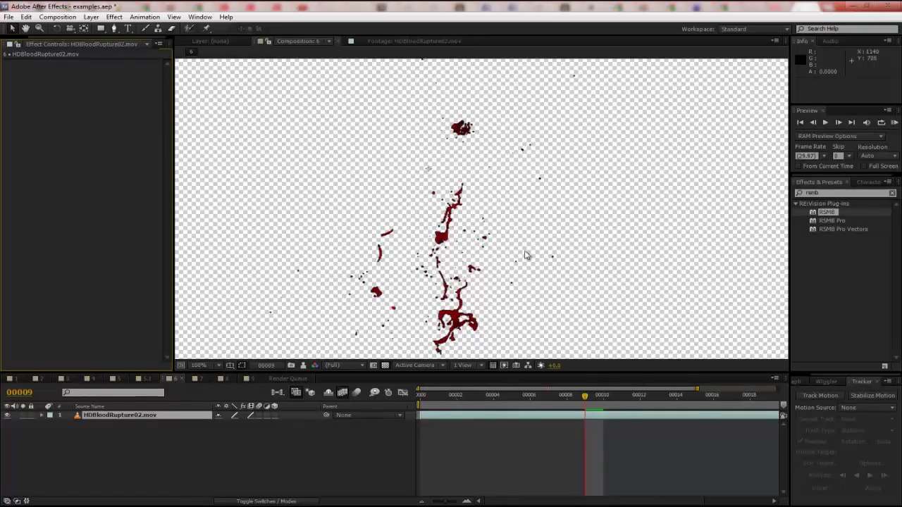
key(ctrl+5)
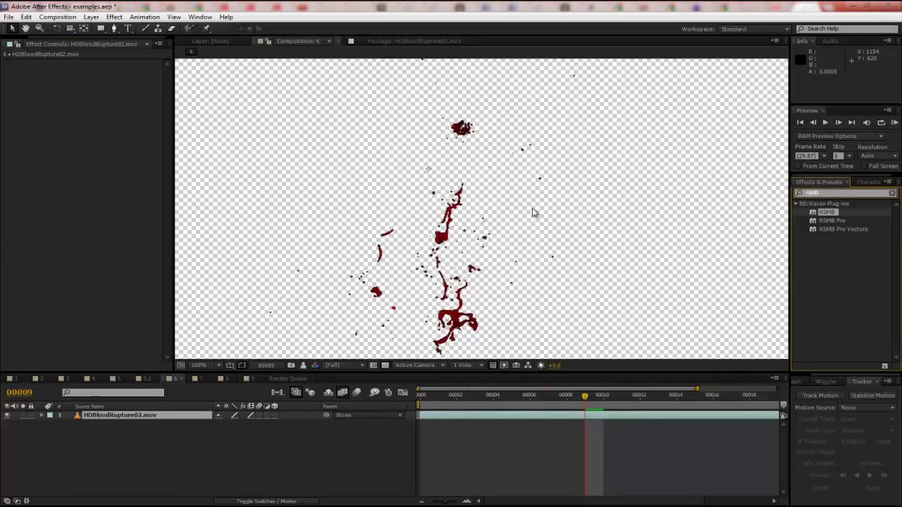
text(directi)
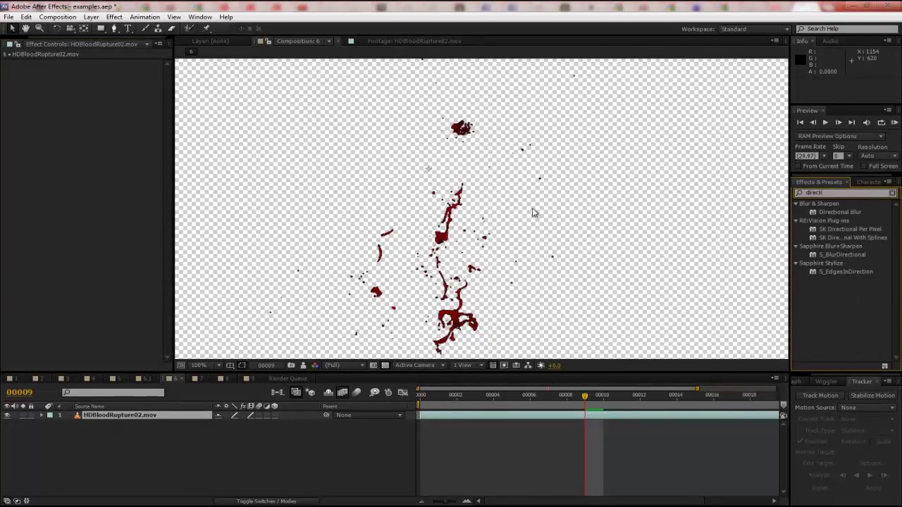
text(onal)
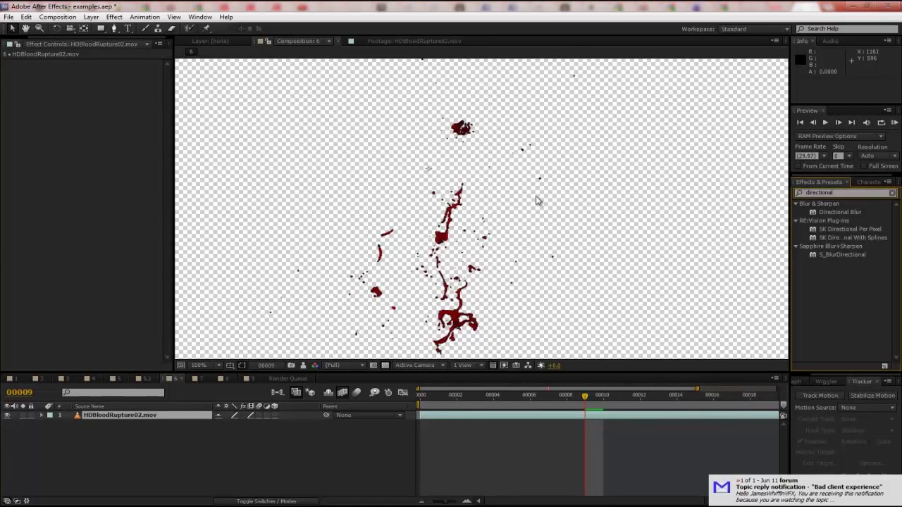
drag(834, 214, 133, 419)
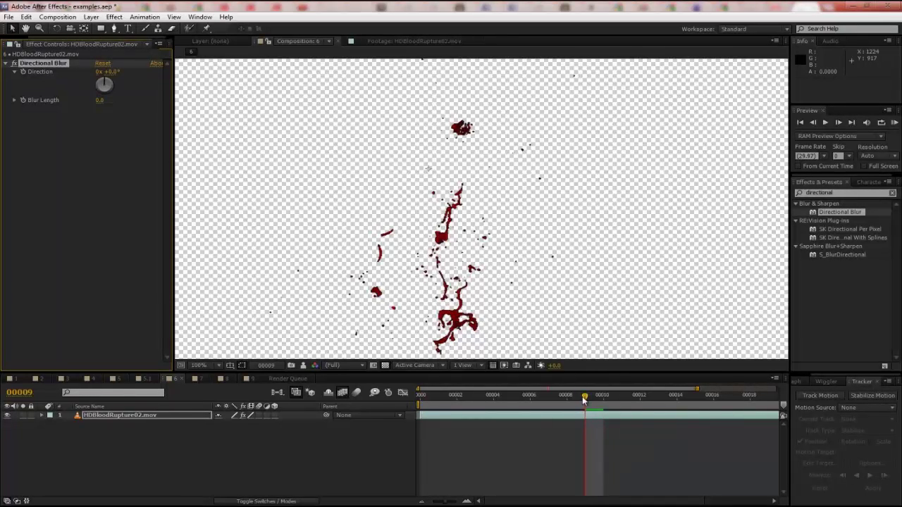
drag(584, 400, 640, 399)
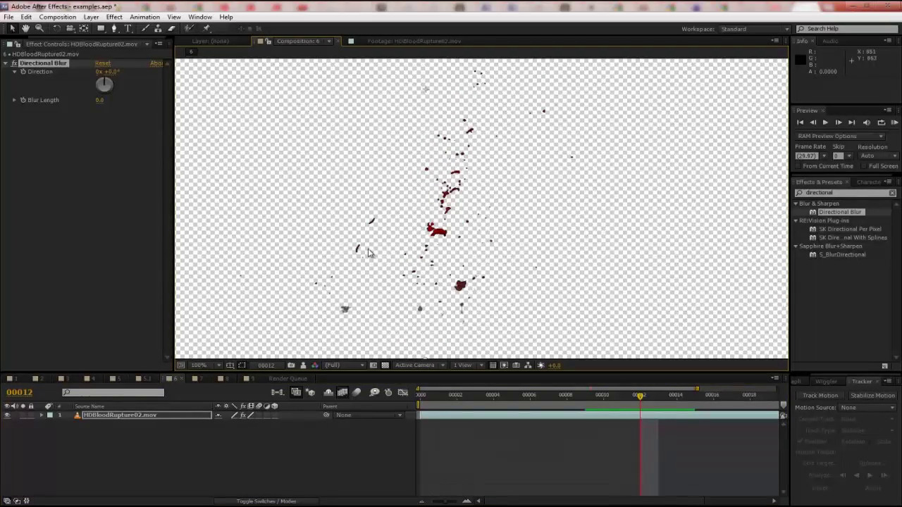
key(space)
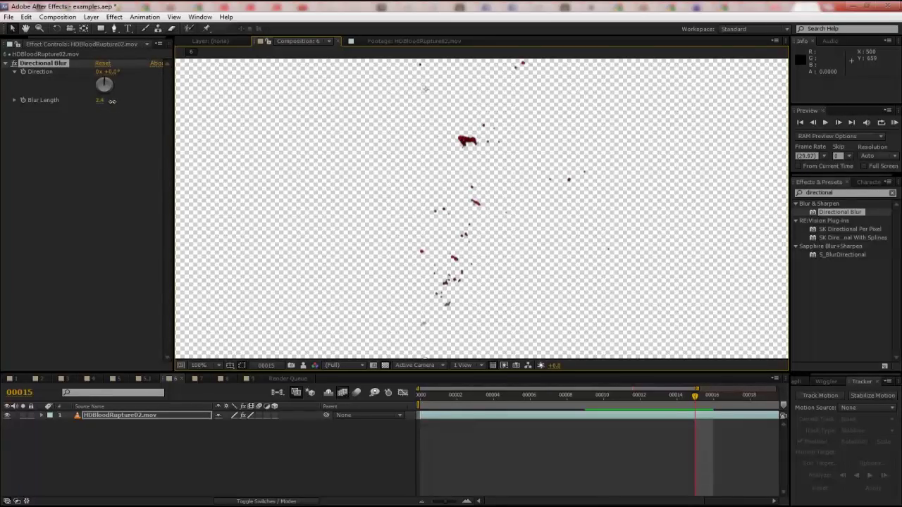
Step: Set the Directional Blur length to 8.4, RAM preview from frame 12, and zoom out to 50%
drag(113, 101, 145, 105)
click(639, 395)
key(KP_0)
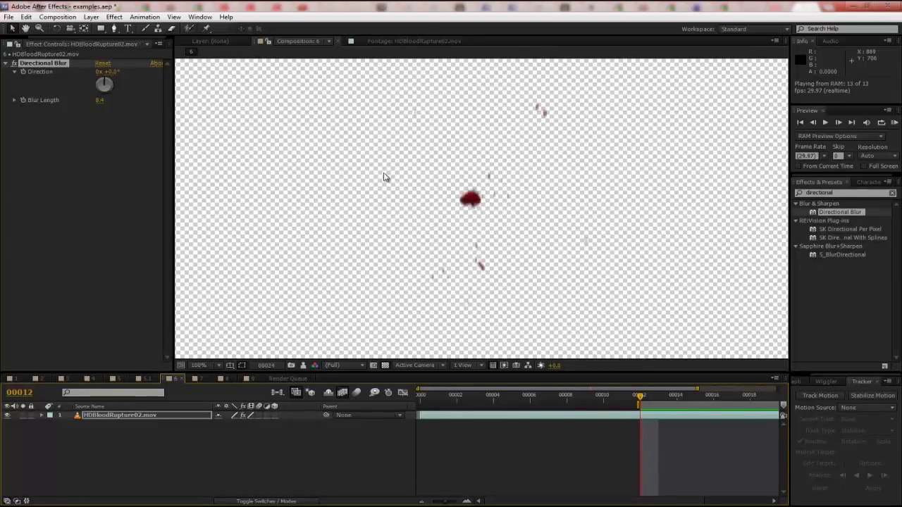
key(comma)
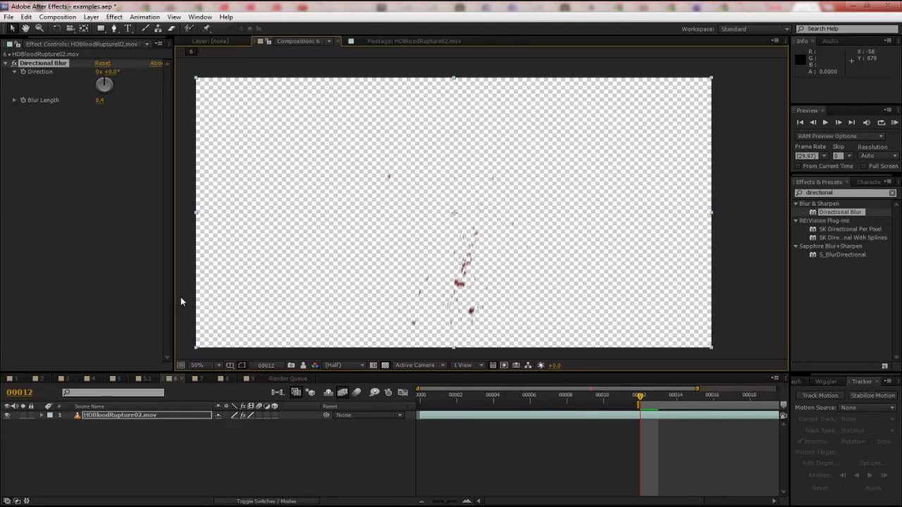
Step: Switch to Composition 7, scrub to frame 20, and RAM preview the Mandelbrot fractal solid
click(192, 382)
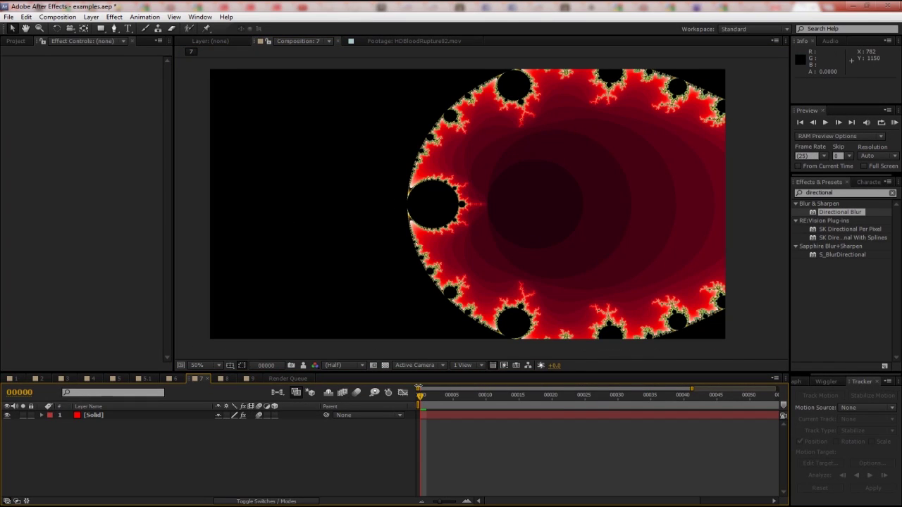
drag(421, 399, 650, 398)
key(KP_0)
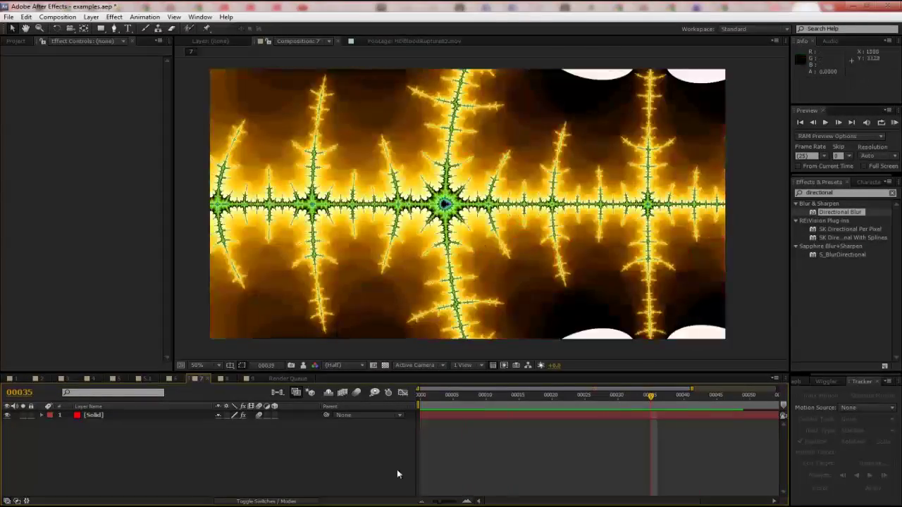
drag(572, 399, 609, 412)
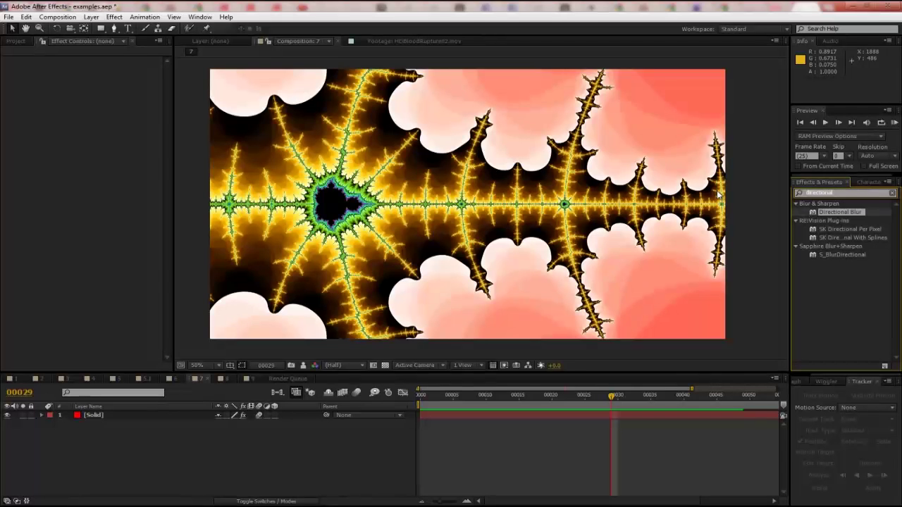
text(cc for)
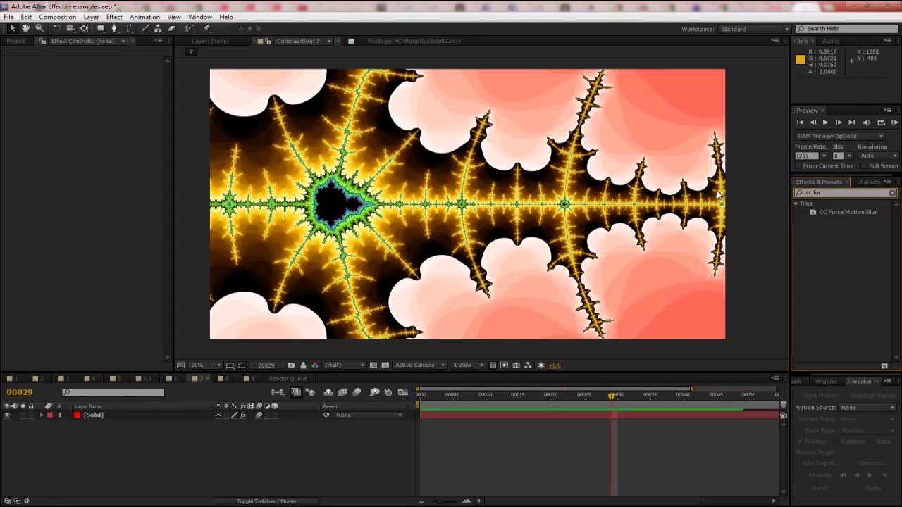
drag(825, 212, 610, 420)
key(Return)
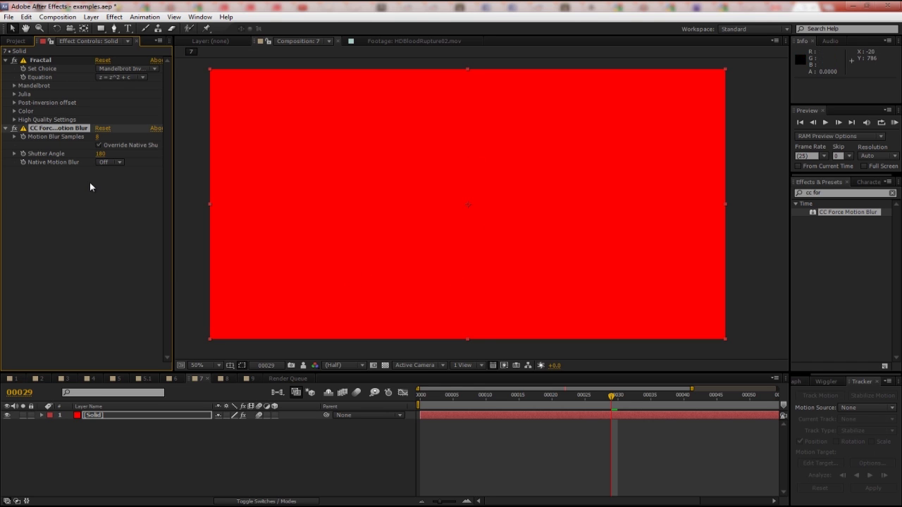
key(Delete)
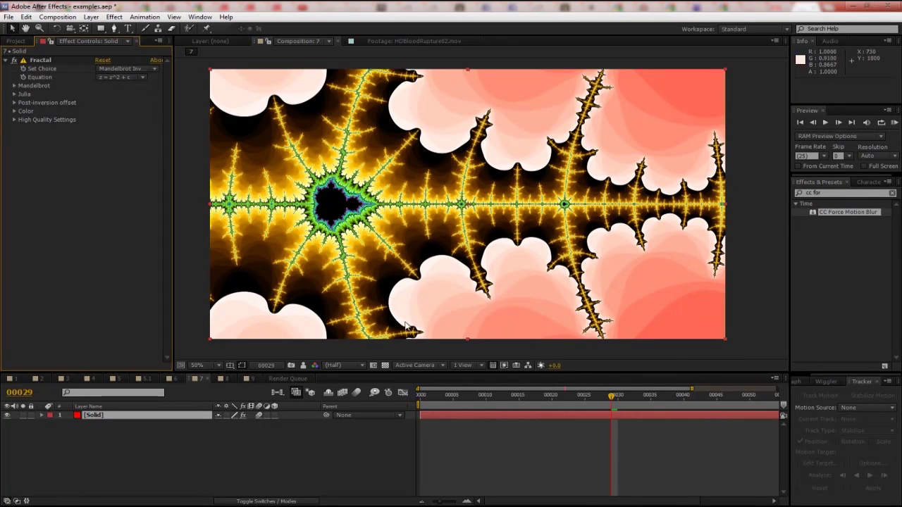
click(842, 193)
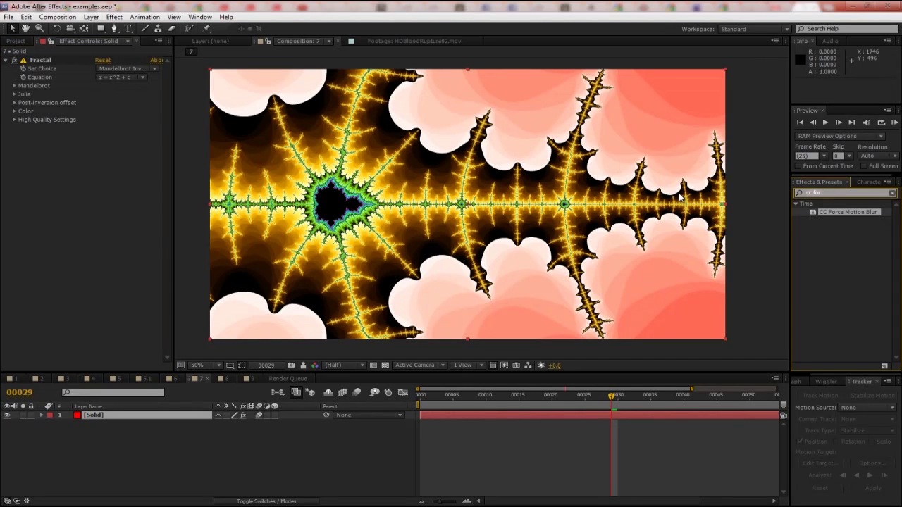
Step: Apply Radial Blur to the fractal Solid layer, discarding the mistakenly added CC Radial Blur
text(radial)
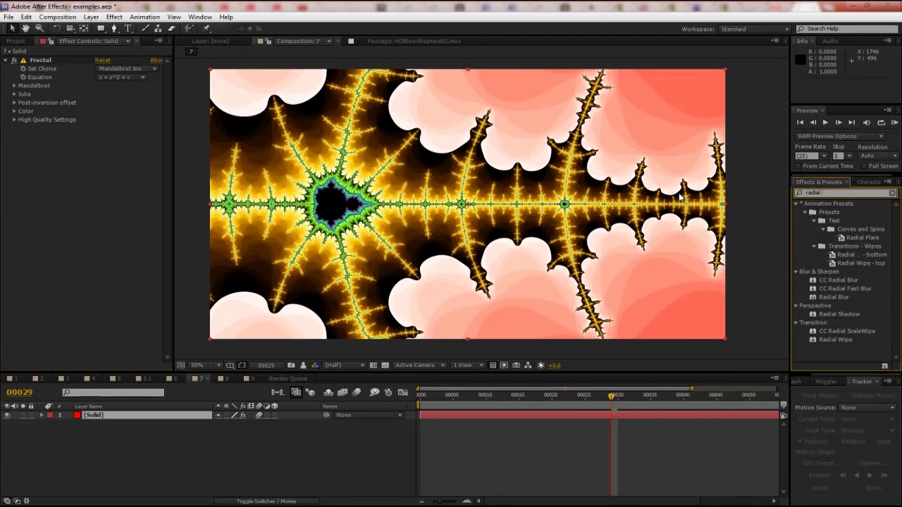
drag(823, 281, 166, 420)
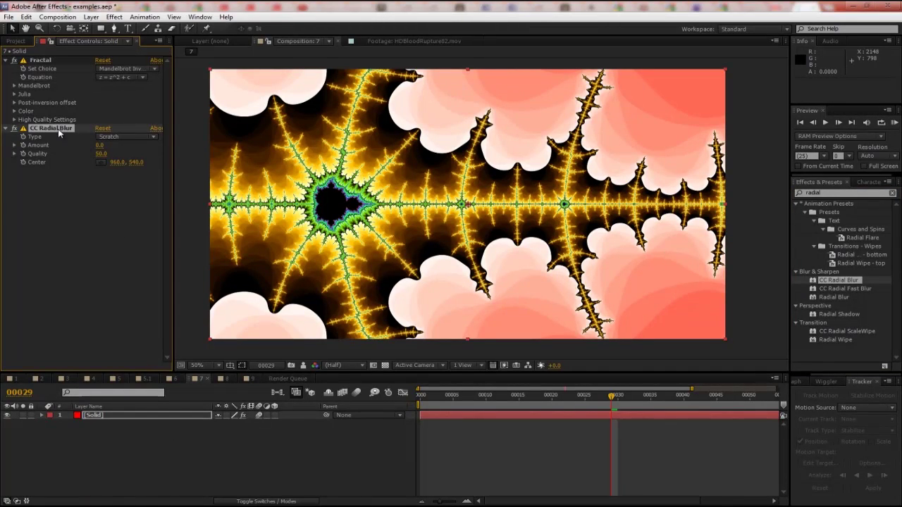
key(Delete)
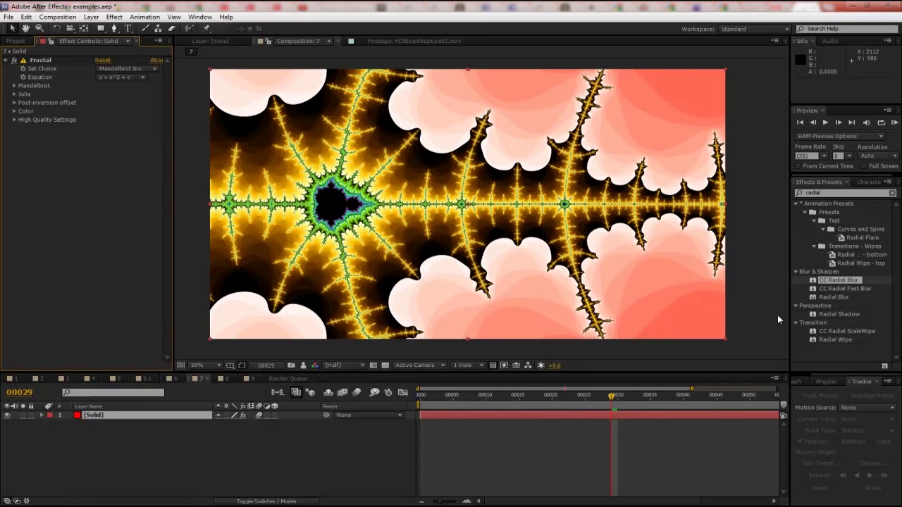
drag(833, 294, 141, 416)
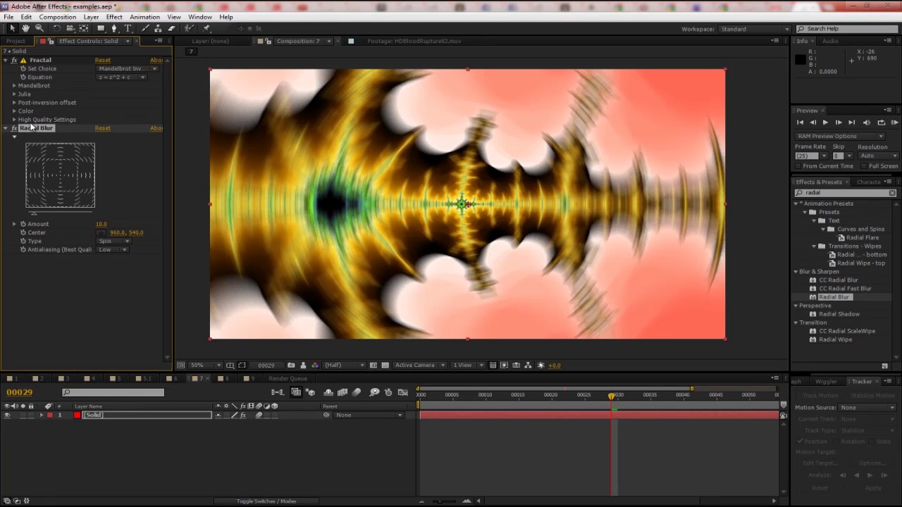
Step: Set the Radial Blur type to Zoom with amount 21.0 and RAM preview it
click(105, 242)
click(112, 263)
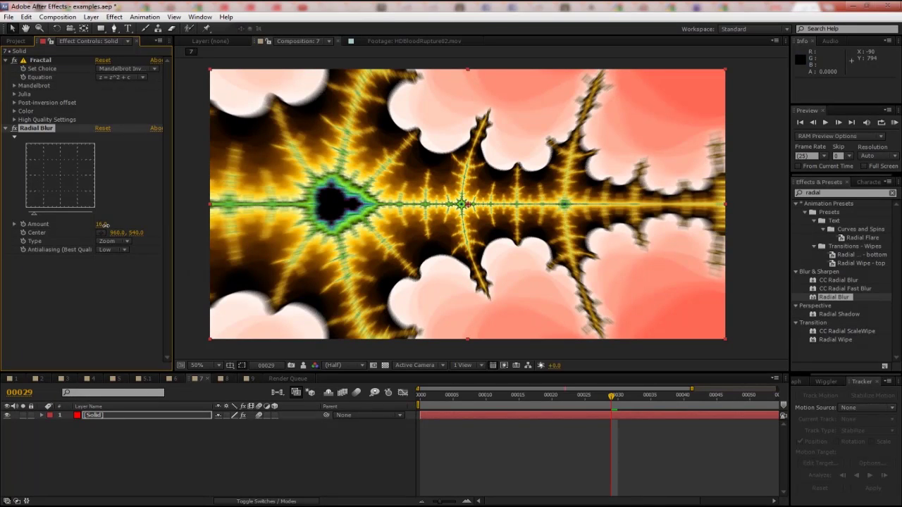
drag(104, 224, 414, 227)
key(KP_0)
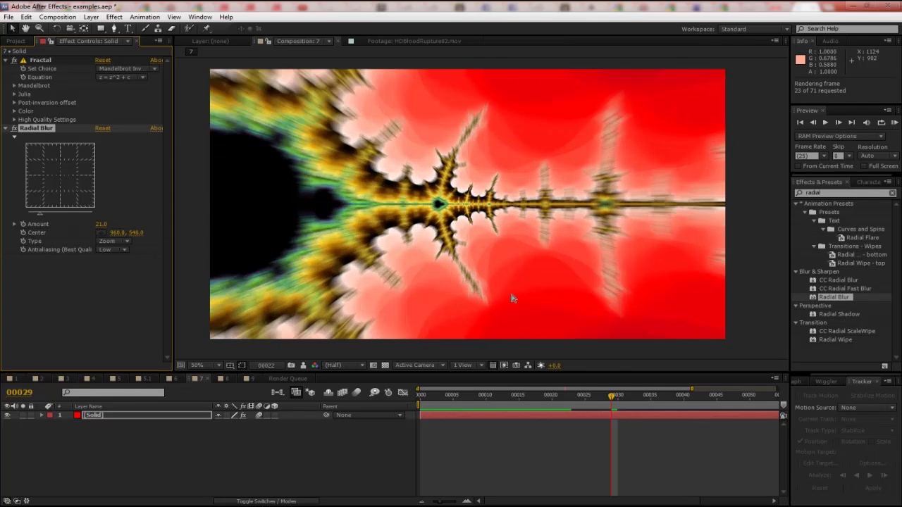
click(512, 298)
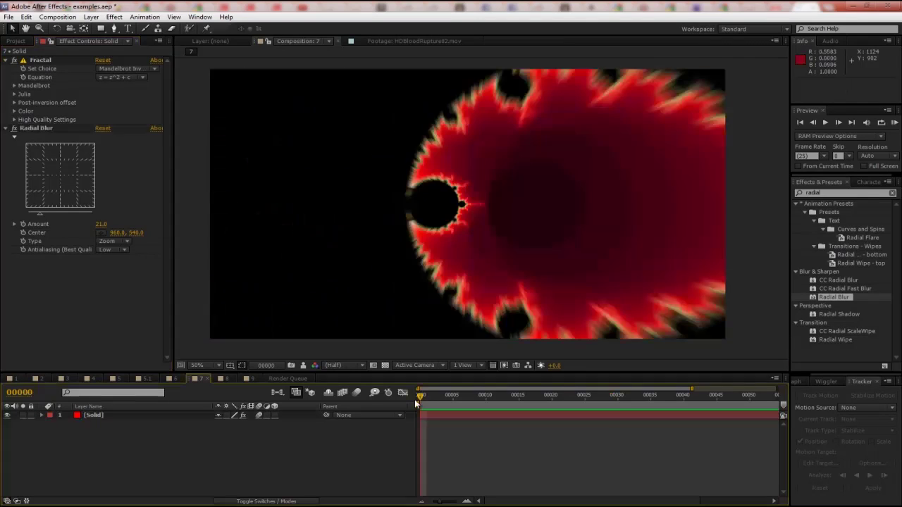
key(KP_0)
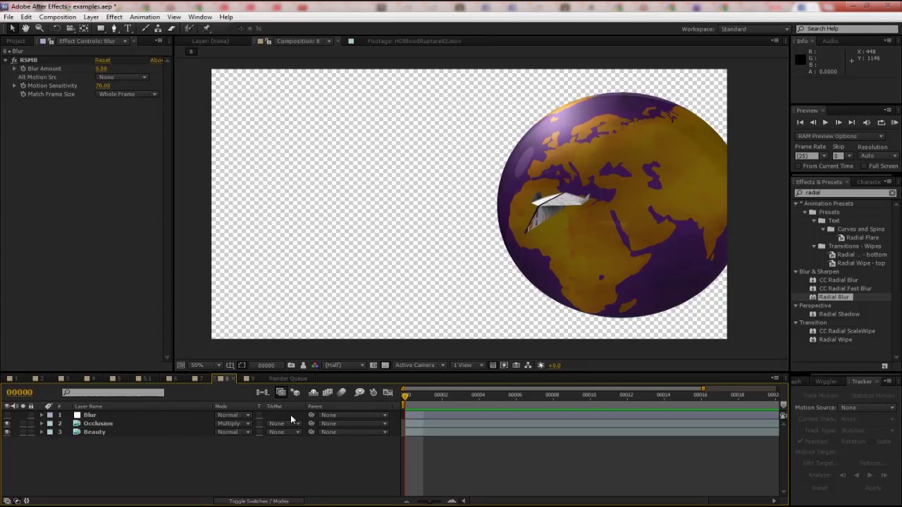
Step: RAM preview comp 8, select the Blur layer, and move to about frame 11
key(KP_0)
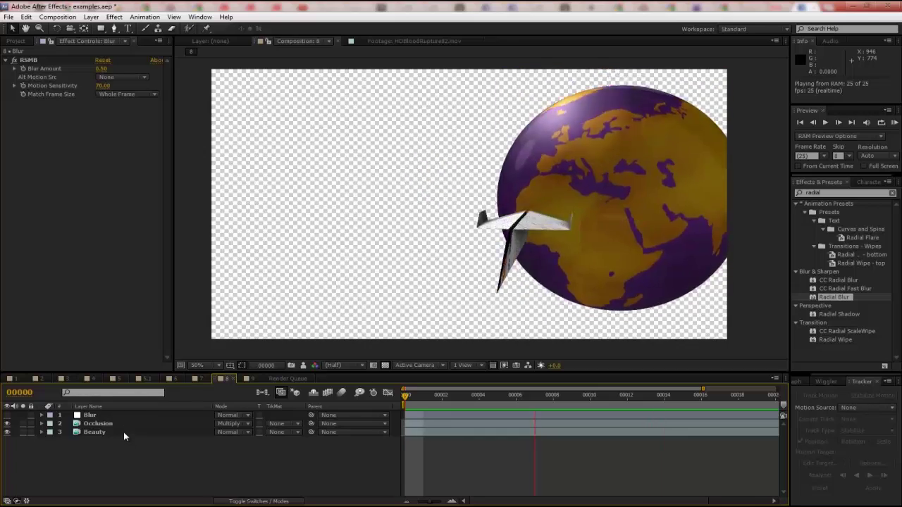
click(134, 465)
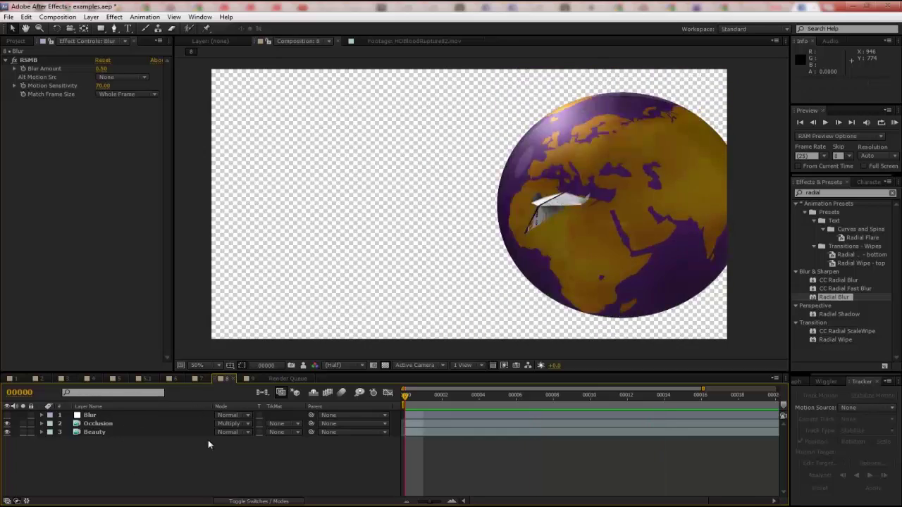
click(90, 415)
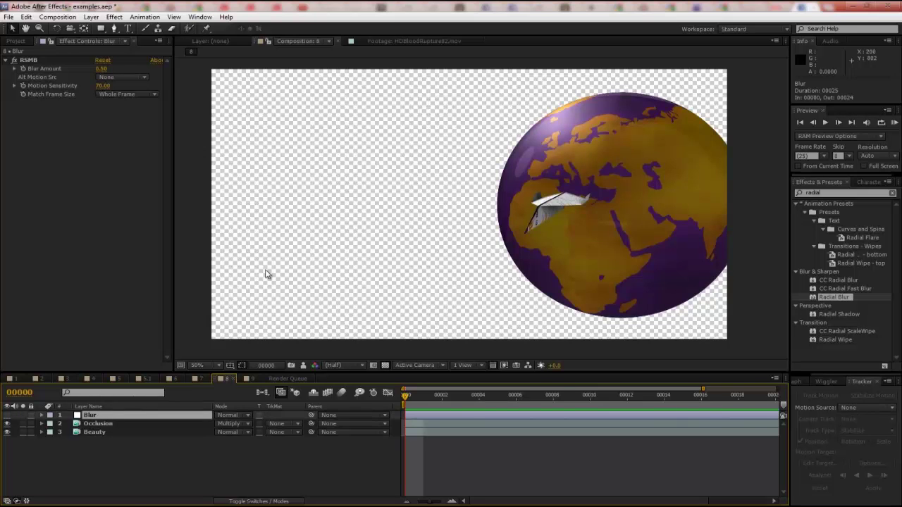
click(432, 457)
drag(406, 397, 631, 401)
Step: Enable the Blur layer and preview the motion-blurred globe and plane through frame 17
click(7, 414)
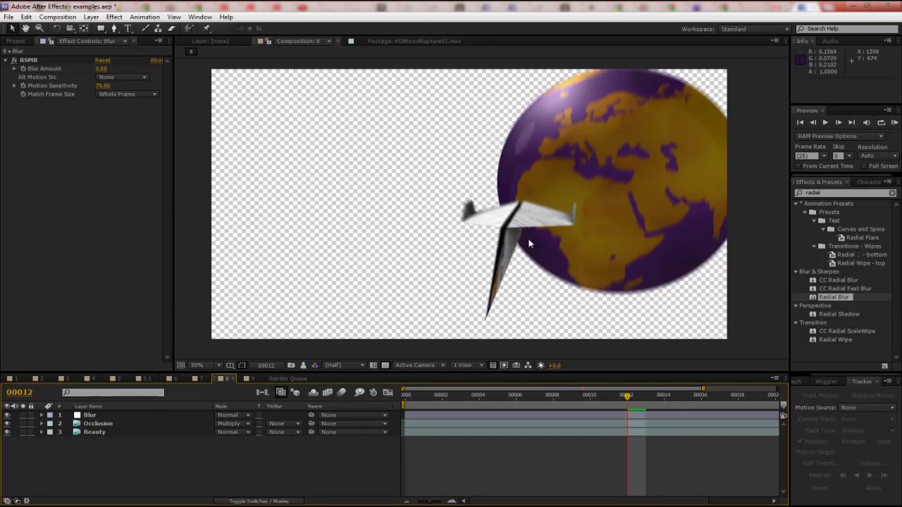
key(KP_0)
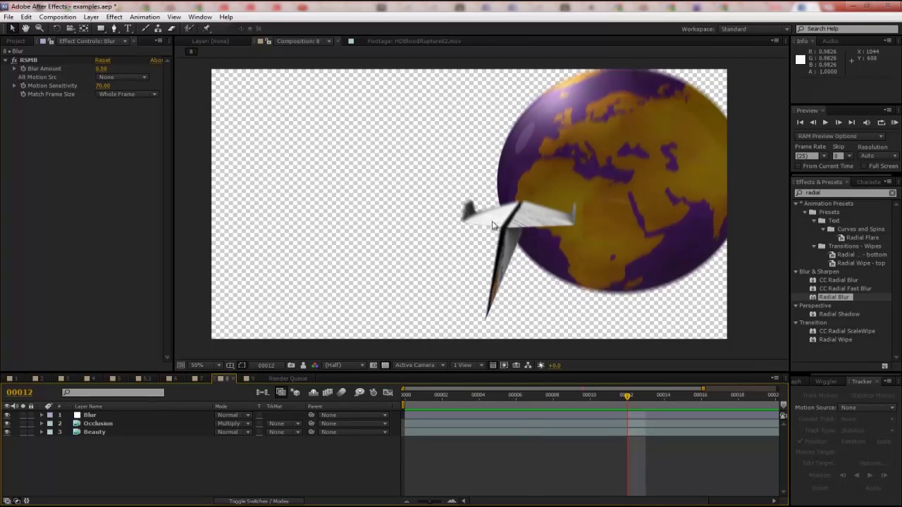
click(687, 440)
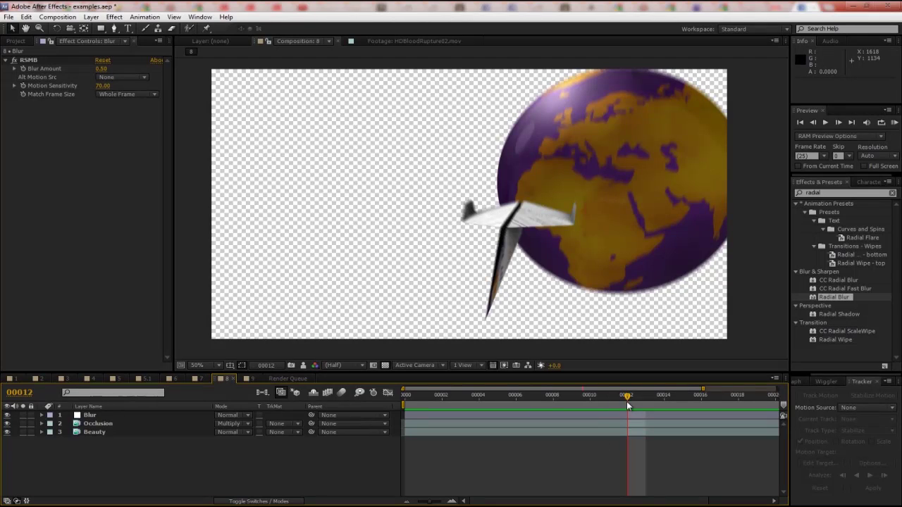
drag(618, 408, 762, 416)
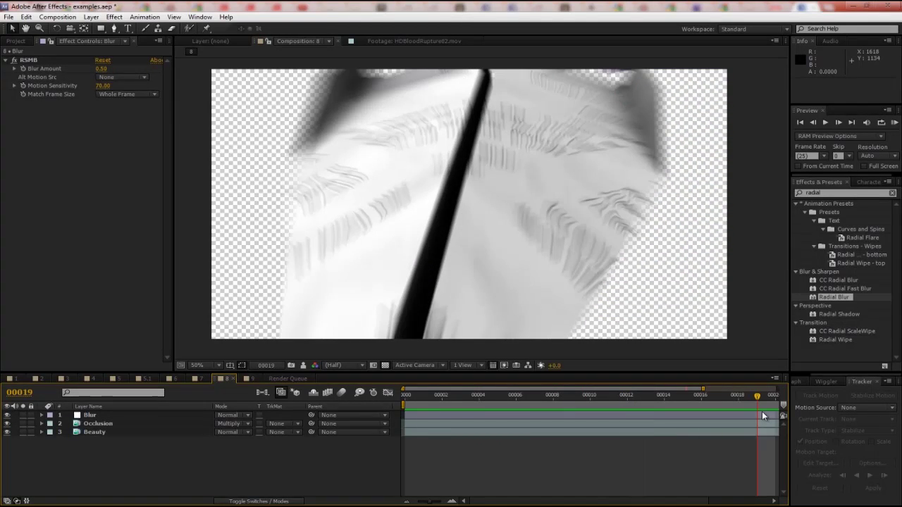
Step: Toggle the RSMB effect off and back on to compare the paper-plane blur
click(14, 60)
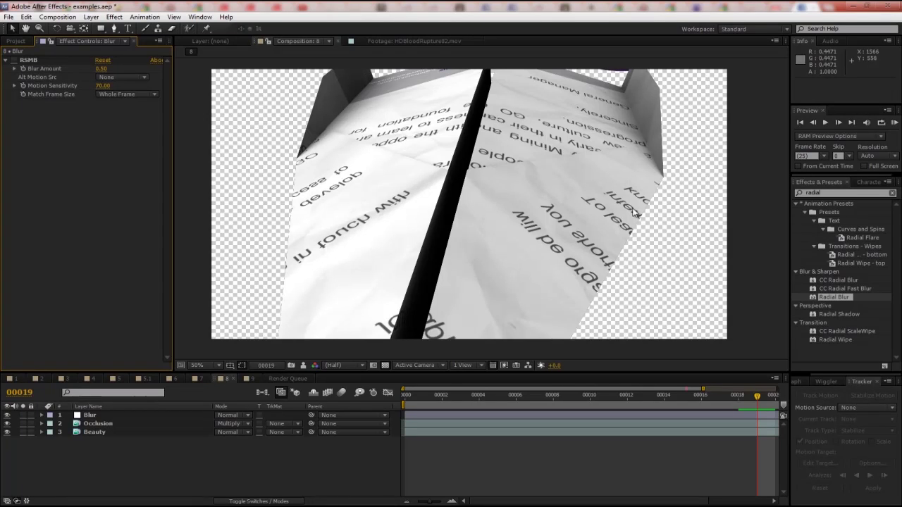
key(Page_Up)
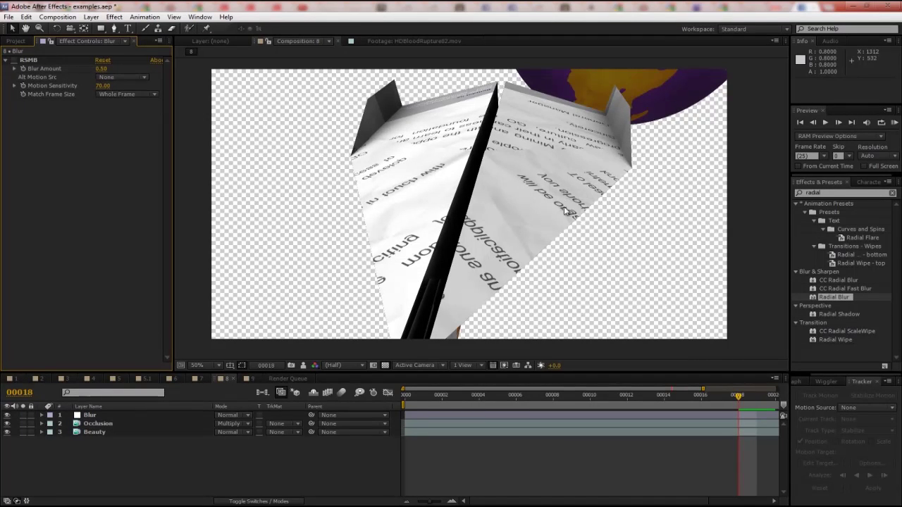
key(Page_Down)
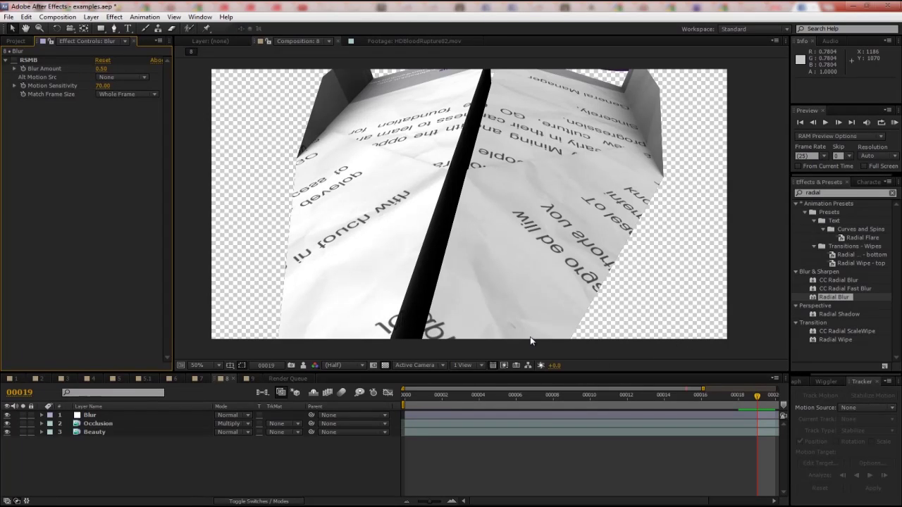
click(13, 60)
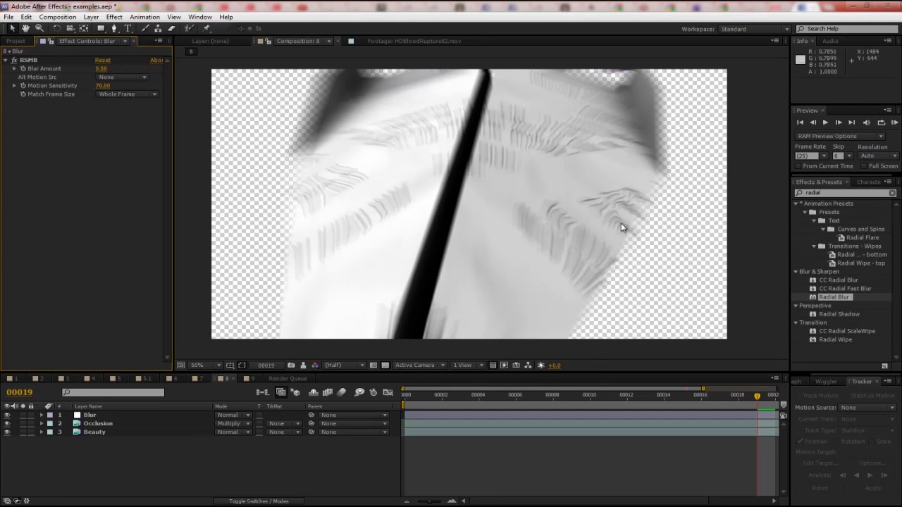
Step: Preview and step through the later RSMB-blurred frames 20 to 22
key(Page_Down)
key(Page_Down)
key(KP_0)
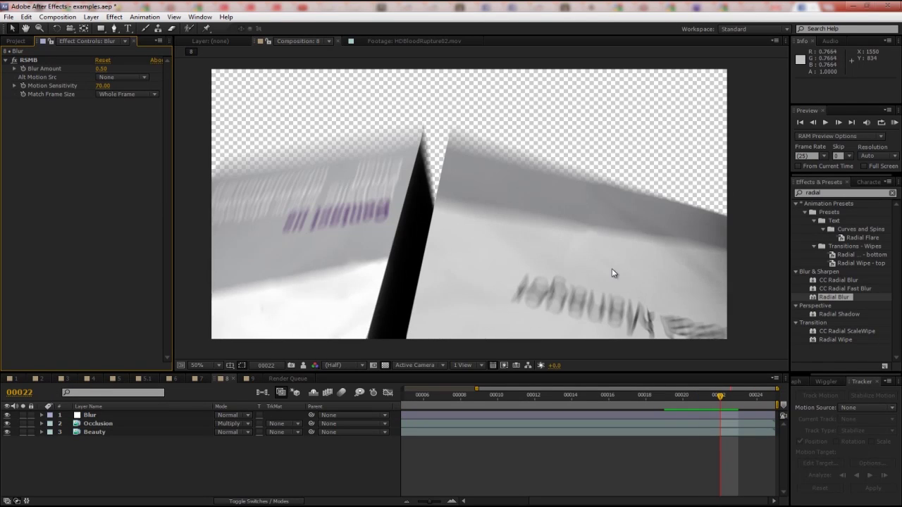
key(Page_Up)
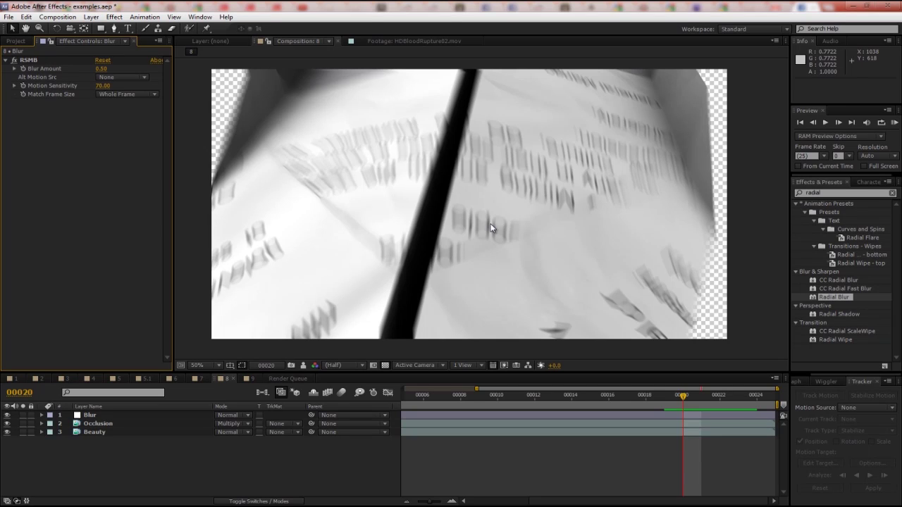
key(Page_Down)
key(Page_Down)
key(Page_Down)
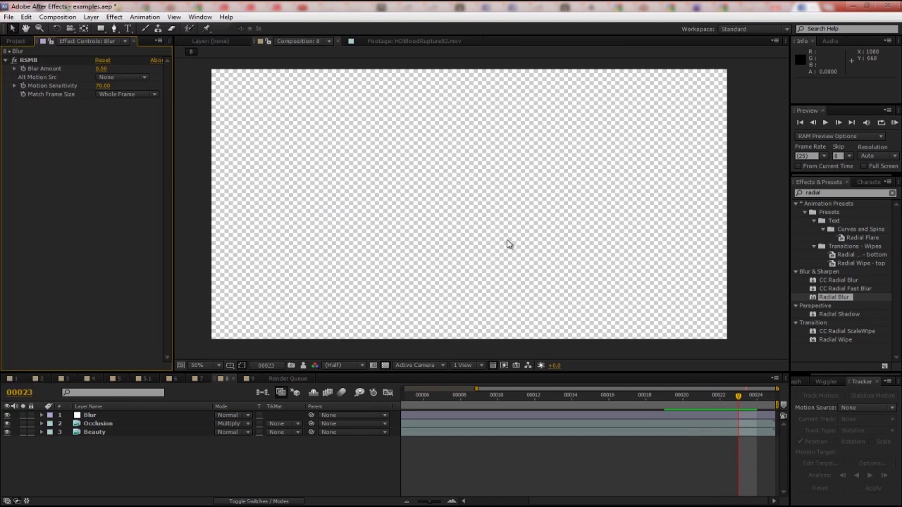
Step: RAM preview the Lego figure in comp 9, then scrub comp 8 from frame 13 to 19
click(248, 379)
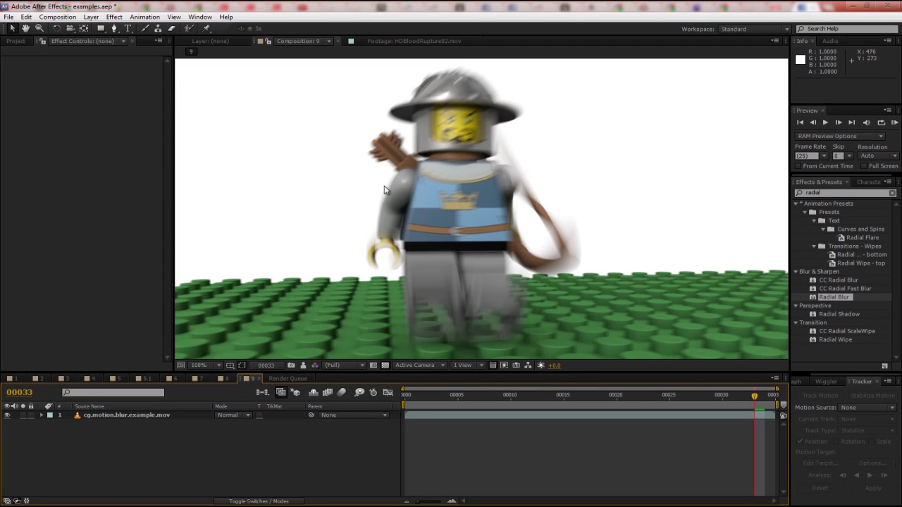
drag(495, 286, 461, 247)
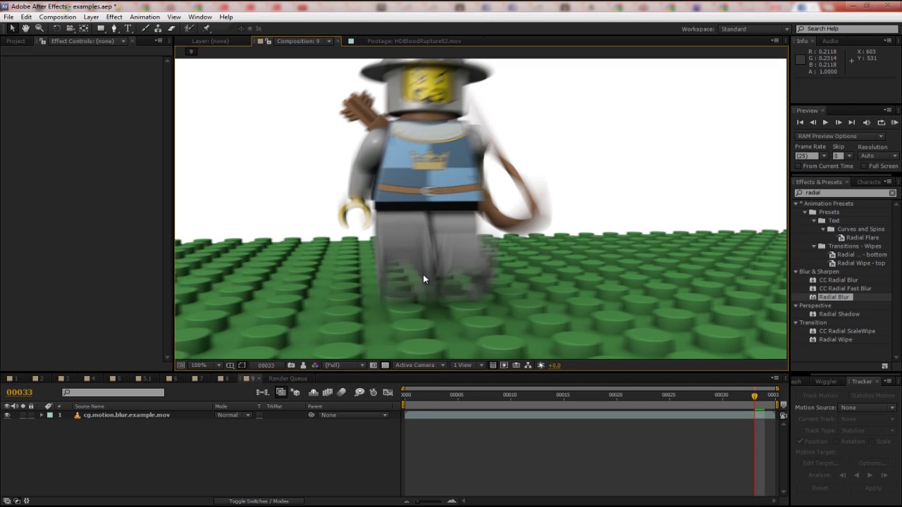
key(KP_0)
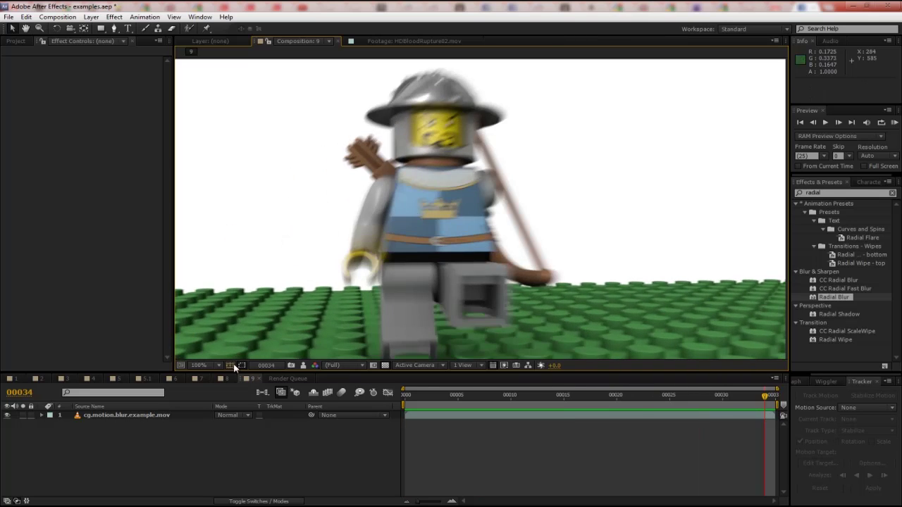
click(227, 379)
drag(567, 396, 680, 406)
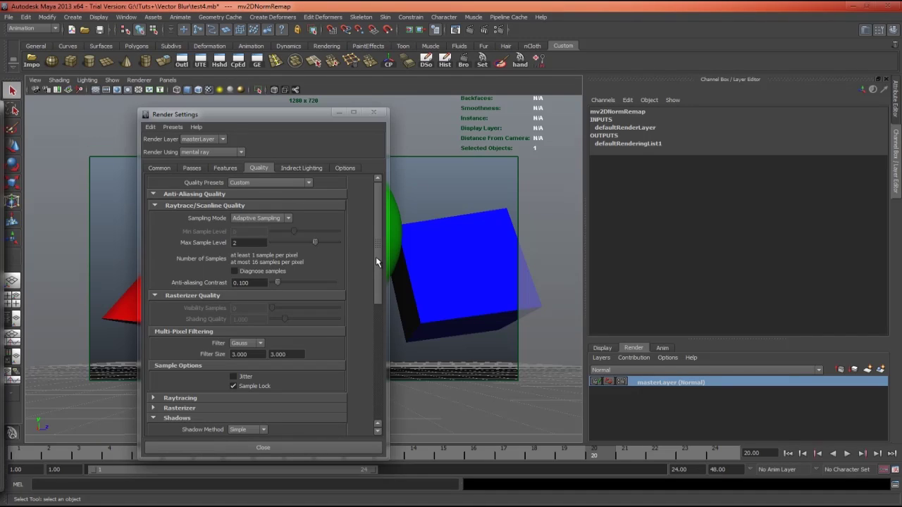
Step: Set the Motion Blur mode to Full in Maya's mental ray Quality render settings
drag(375, 270, 376, 357)
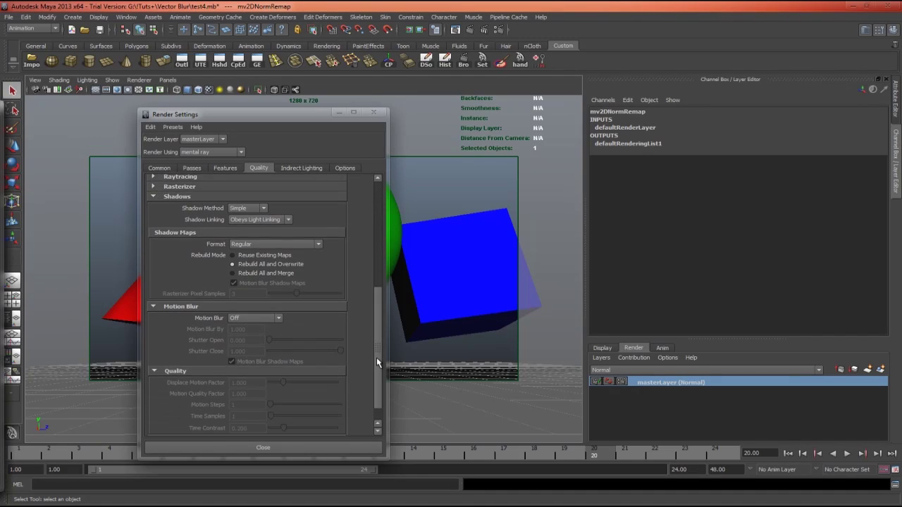
click(239, 317)
click(246, 340)
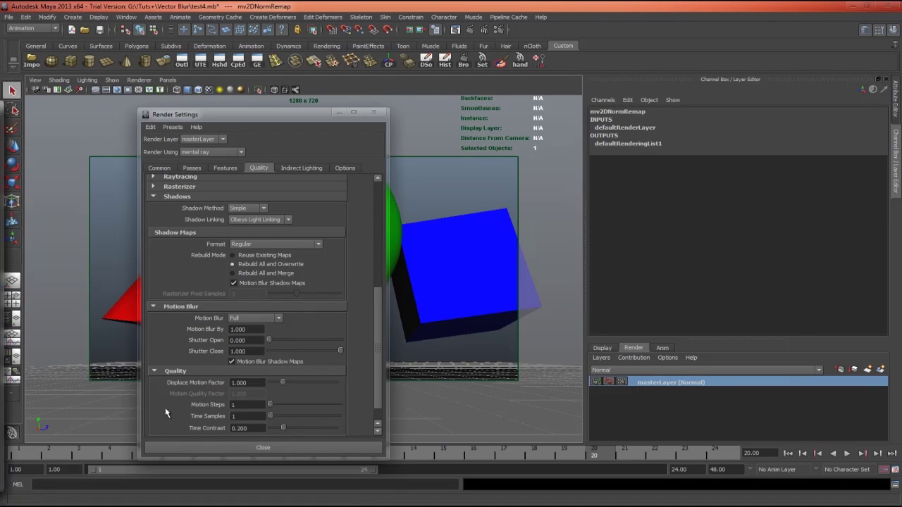
drag(381, 355, 375, 366)
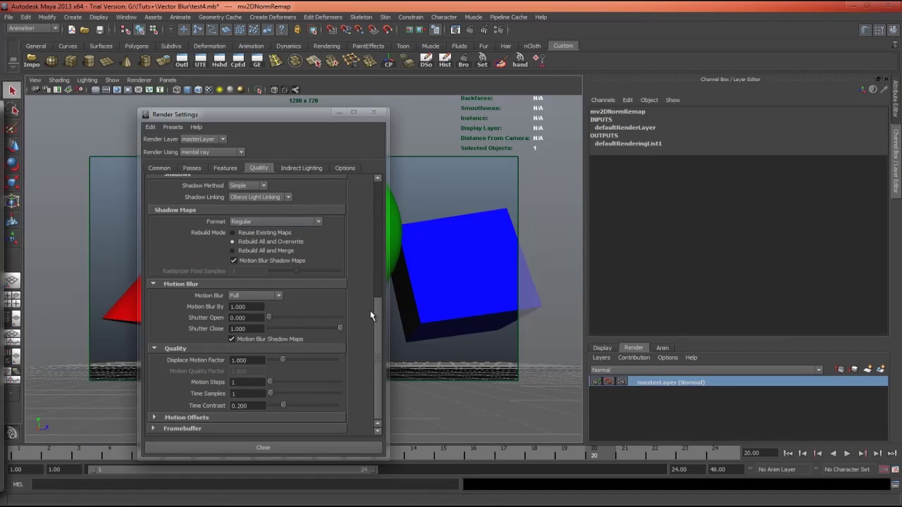
scroll(378, 263, up, 5)
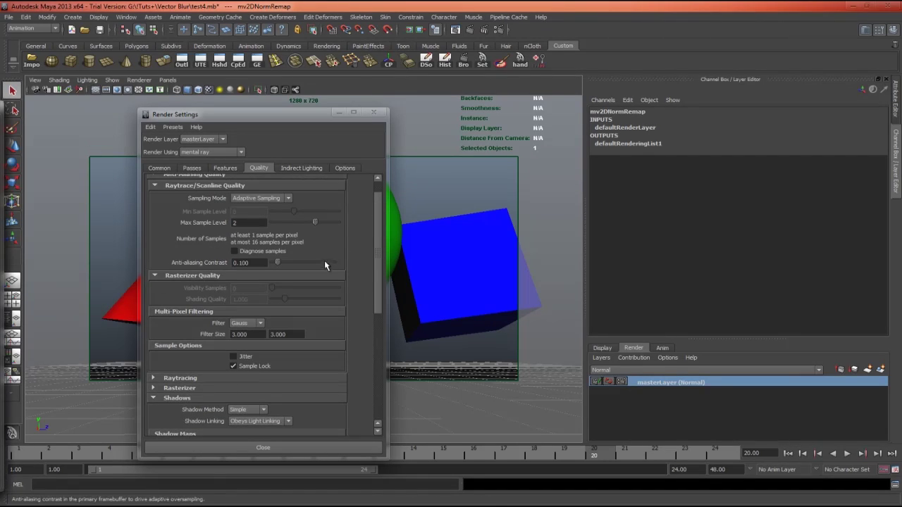
scroll(375, 239, down, 2)
scroll(376, 225, up, 4)
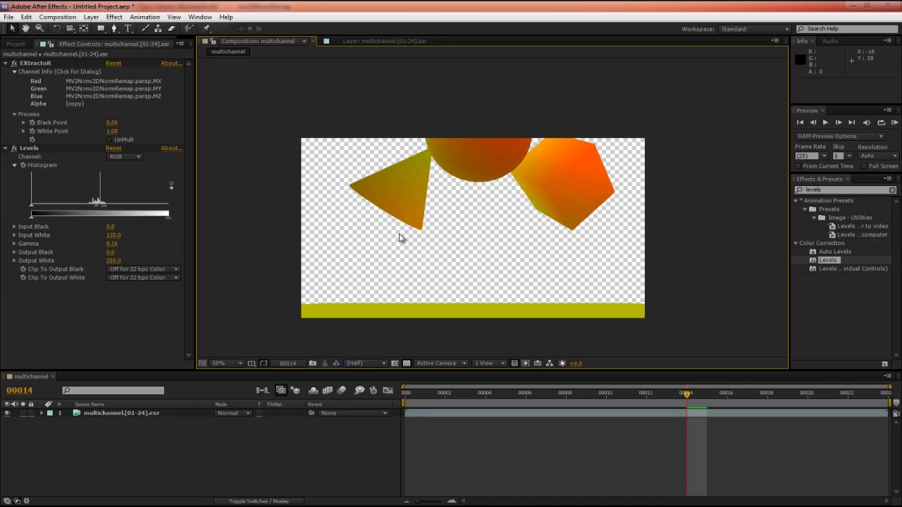
Step: Zoom and pan around the multichannel comp at frame 14 to reveal the left triangle
key(period)
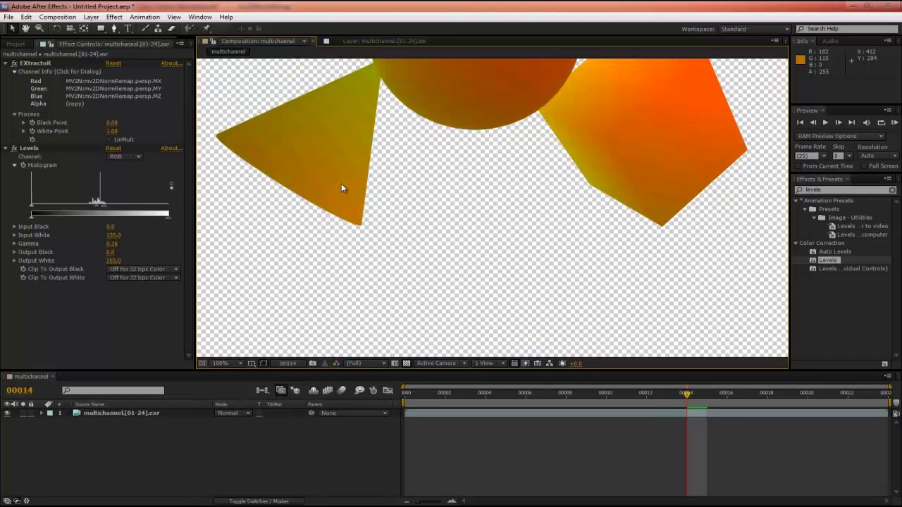
key(comma)
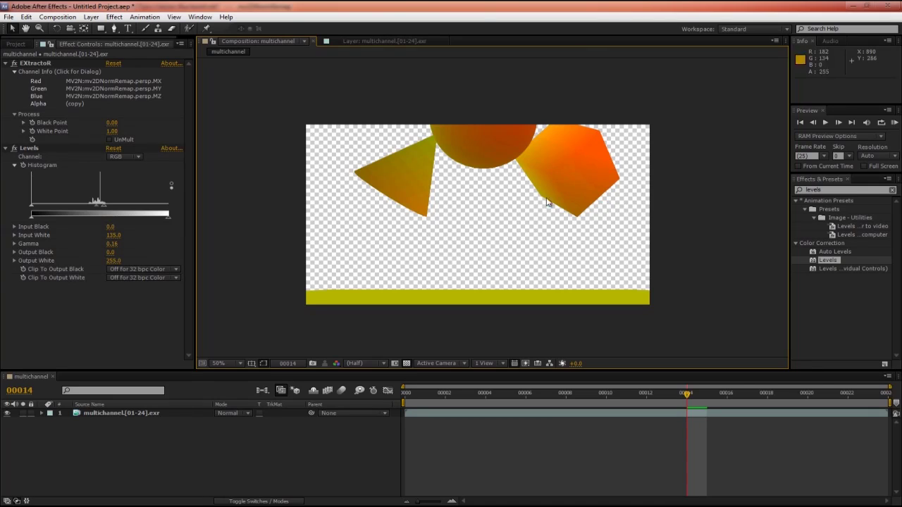
scroll(466, 267, up, 3)
scroll(470, 258, down, 2)
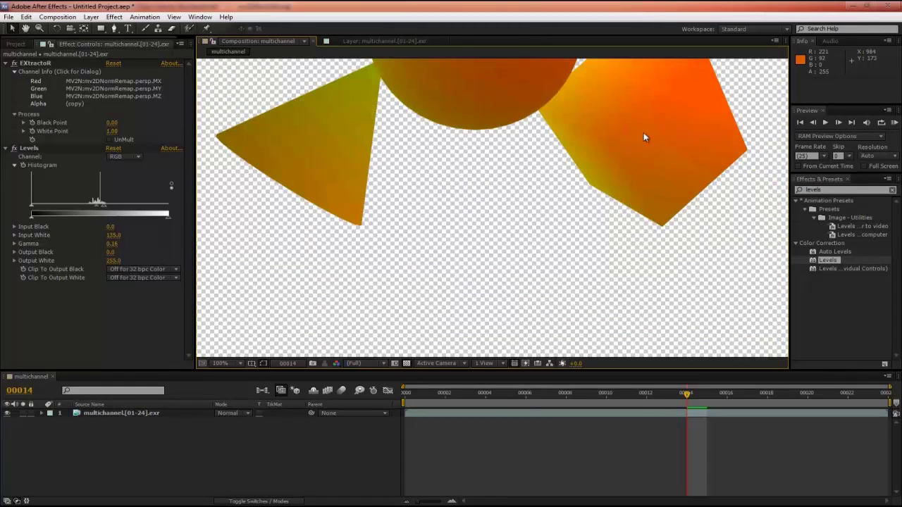
scroll(513, 211, down, 2)
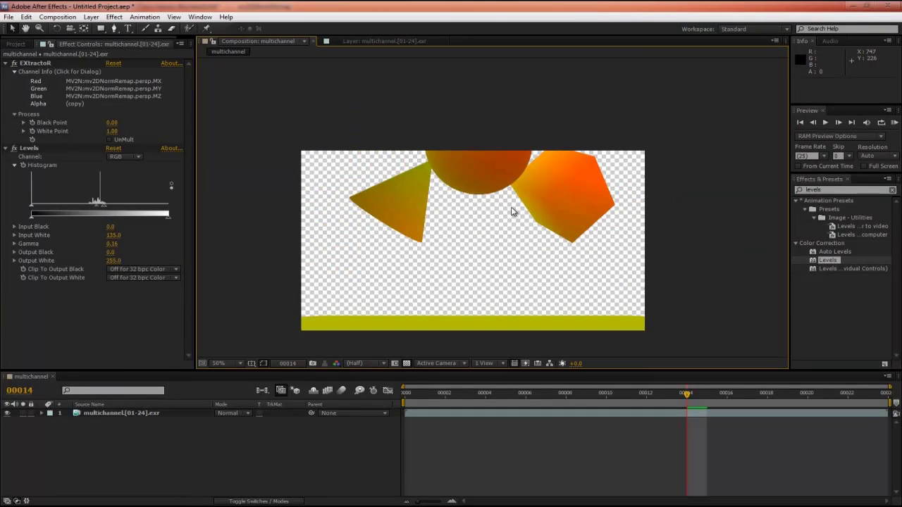
key(Page_Down)
key(Page_Down)
key(Page_Down)
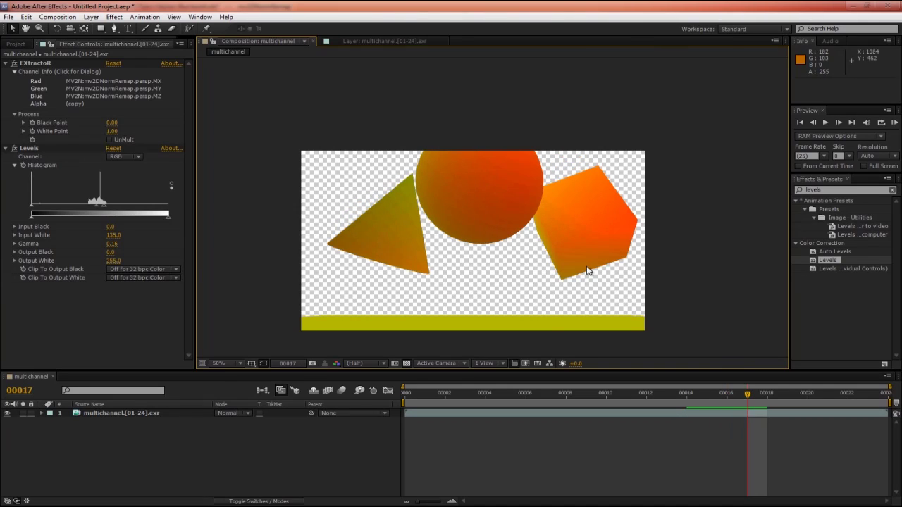
key(Page_Up)
key(Page_Up)
key(Page_Up)
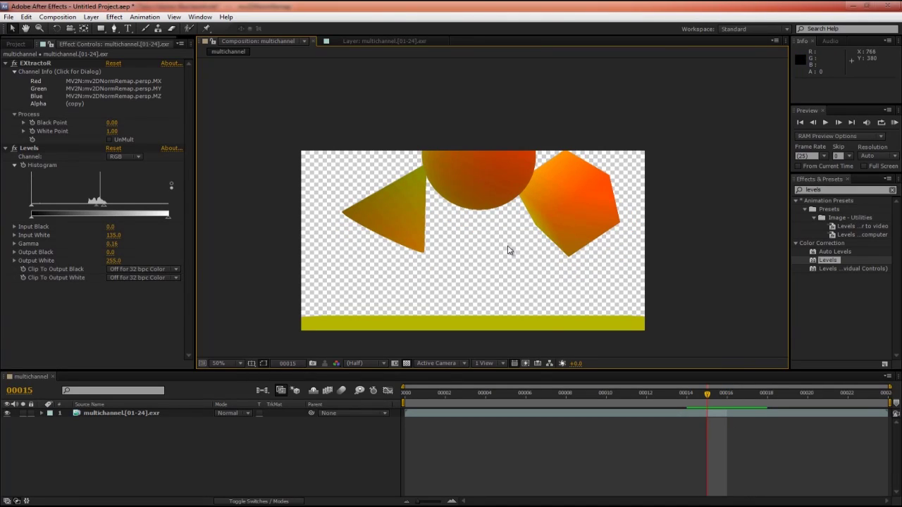
scroll(459, 267, up, 2)
scroll(456, 260, right, 3)
scroll(503, 247, up, 1)
scroll(503, 247, down, 1)
drag(366, 246, 508, 232)
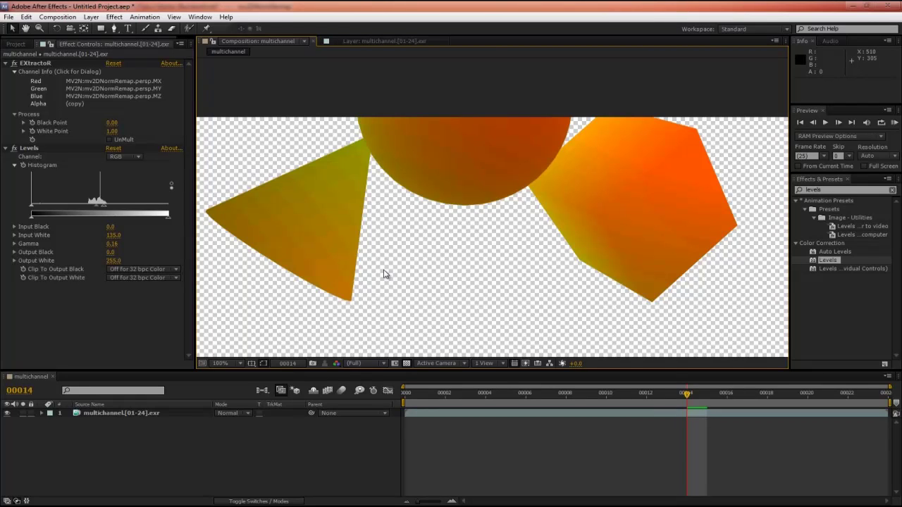
Step: Change the project from 8 bpc to 32 bits per channel (float) and inspect the shapes
click(19, 45)
click(52, 365)
click(246, 233)
click(253, 263)
click(350, 443)
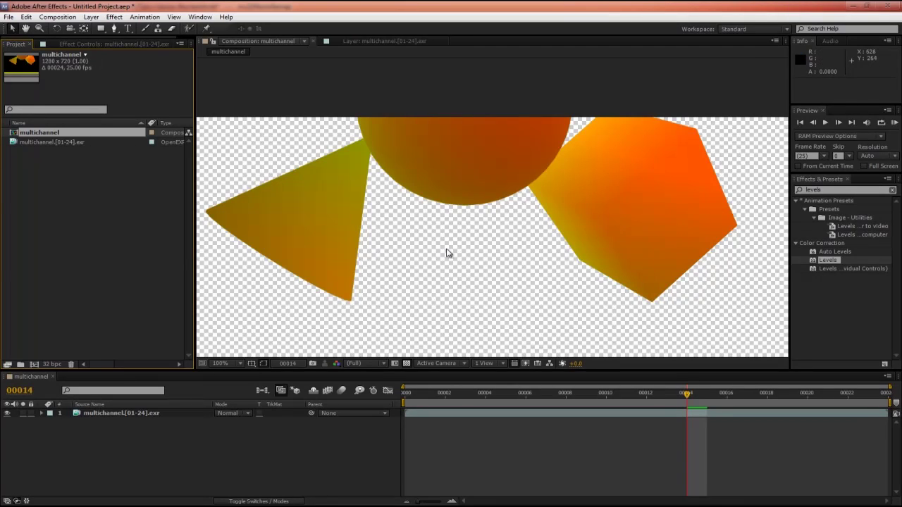
drag(446, 252, 447, 163)
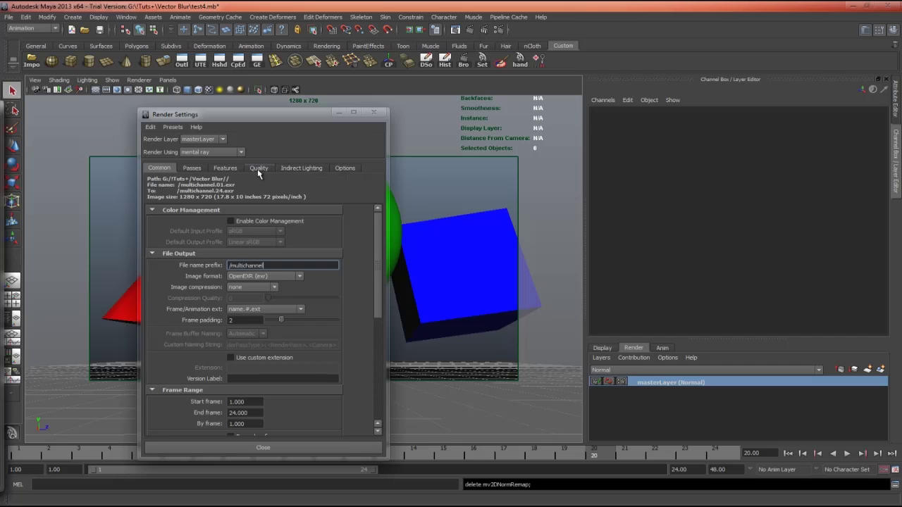
Step: Keep the Quality framebuffer data type at RGBA (Float) 4x32 Bit, then go to the Passes settings
click(258, 168)
drag(372, 237, 375, 372)
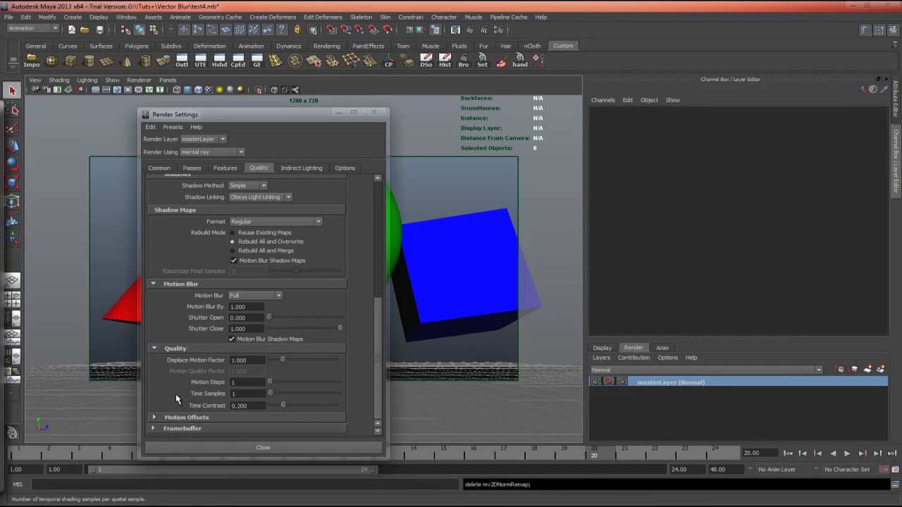
click(167, 430)
scroll(164, 381, down, 1)
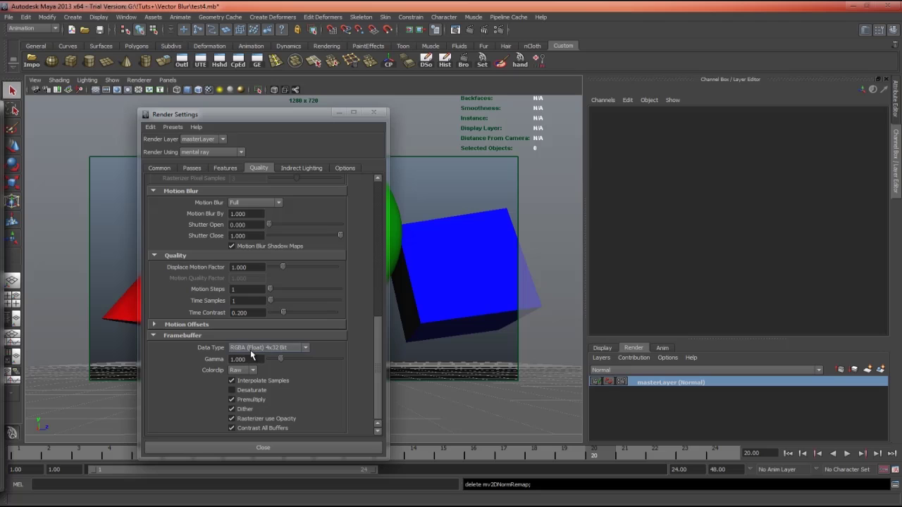
click(250, 348)
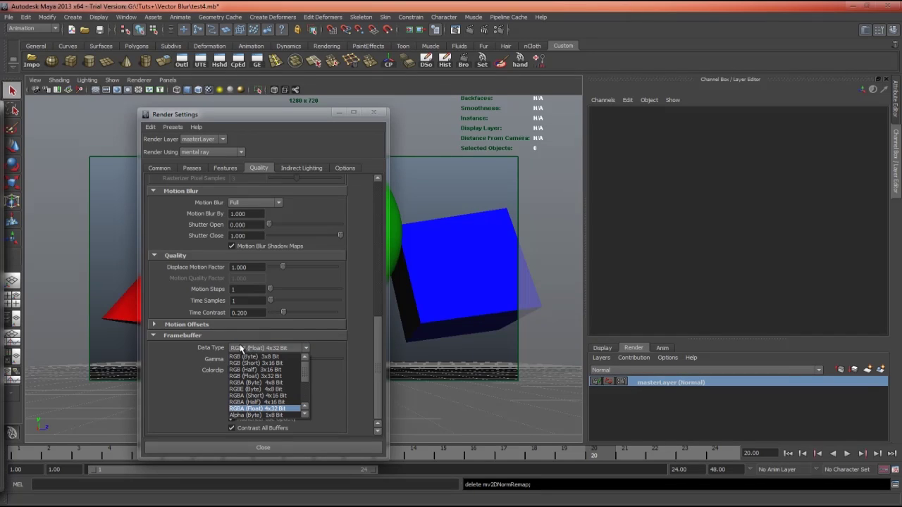
click(243, 350)
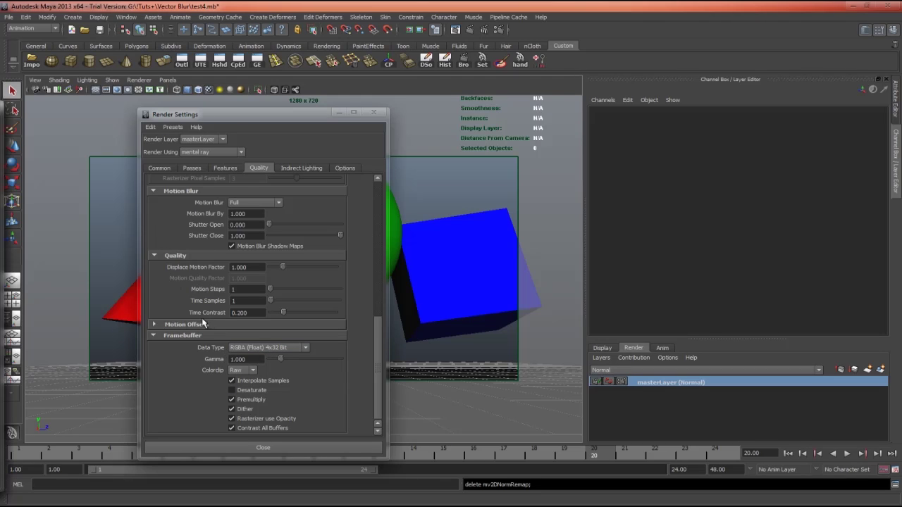
click(195, 167)
Step: Create a Normalized 2D Motion Vector pass and associate mv2DNormRemap with masterLayer
click(360, 198)
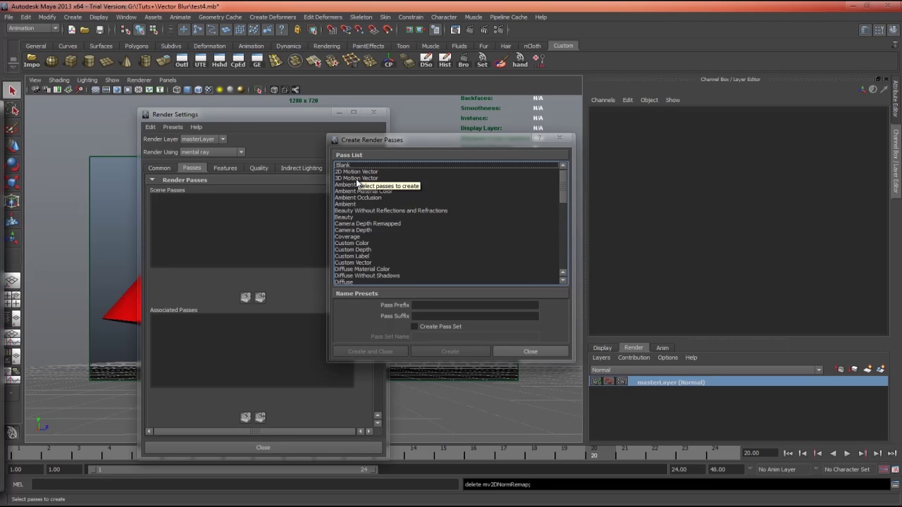
drag(562, 188, 563, 189)
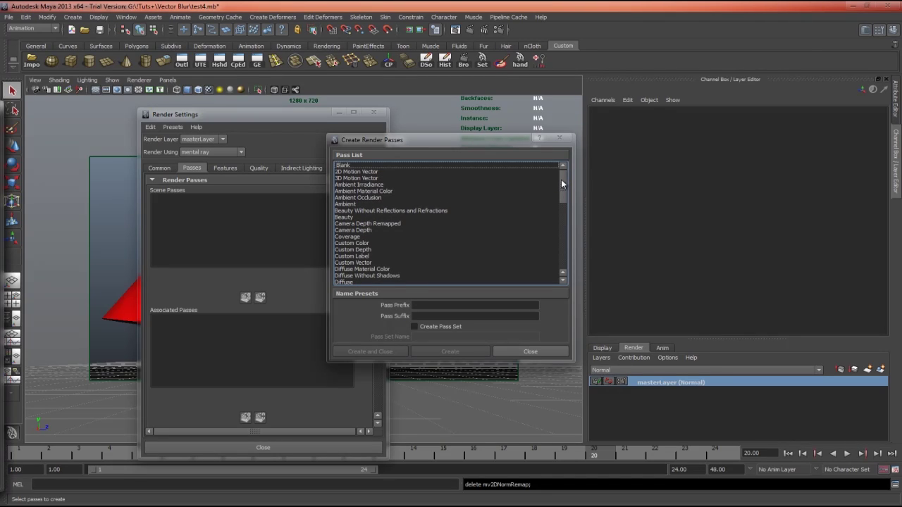
drag(561, 182, 560, 219)
click(382, 236)
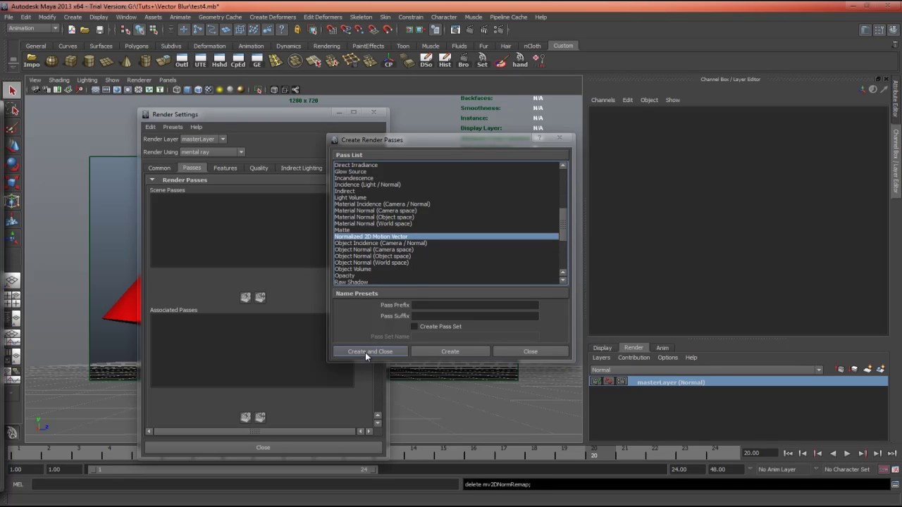
key(Return)
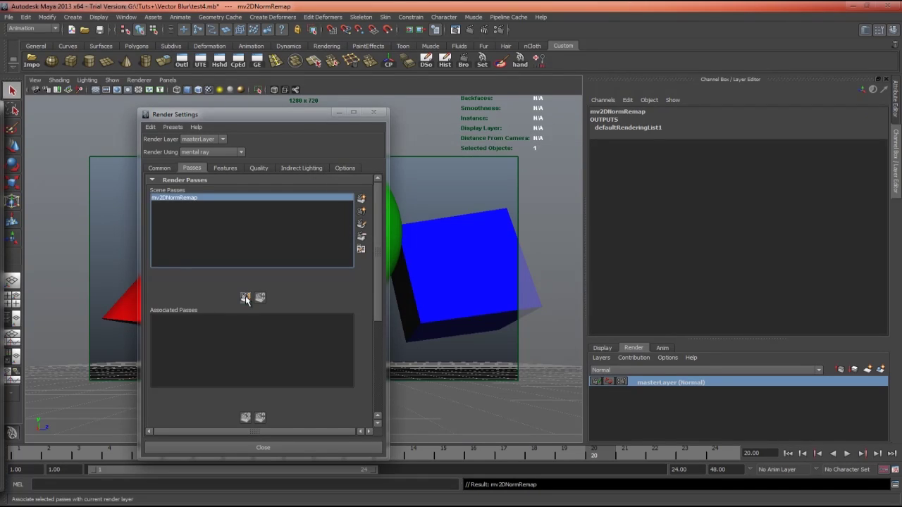
click(246, 299)
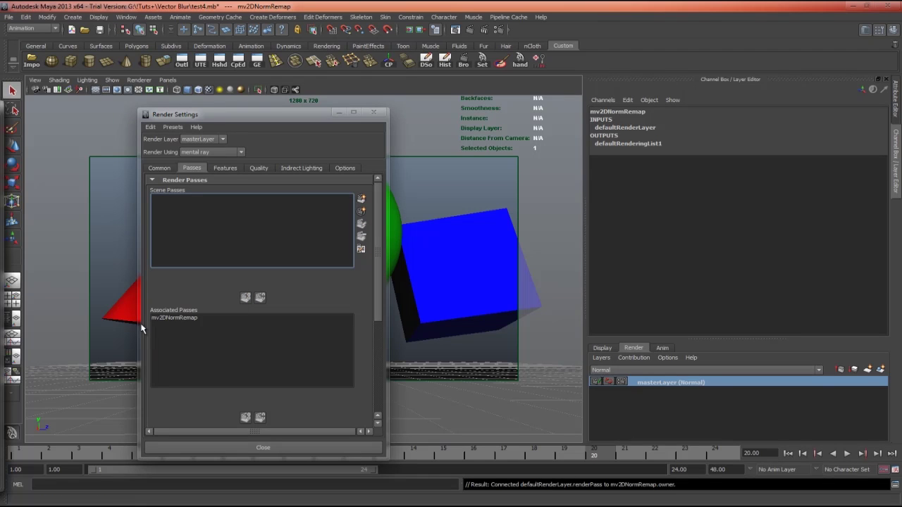
Step: Select the mv2DNormRemap pass and render the current frame with mental ray
drag(270, 121, 313, 129)
click(220, 331)
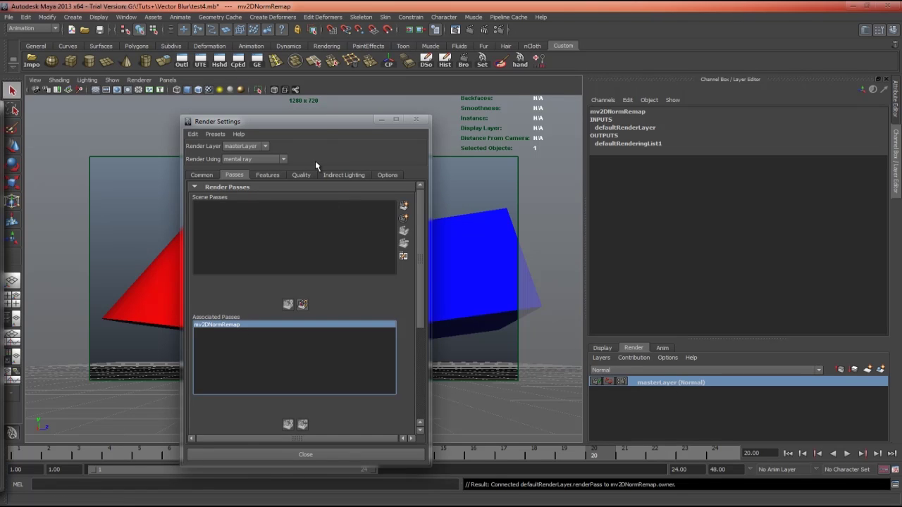
drag(323, 124, 264, 95)
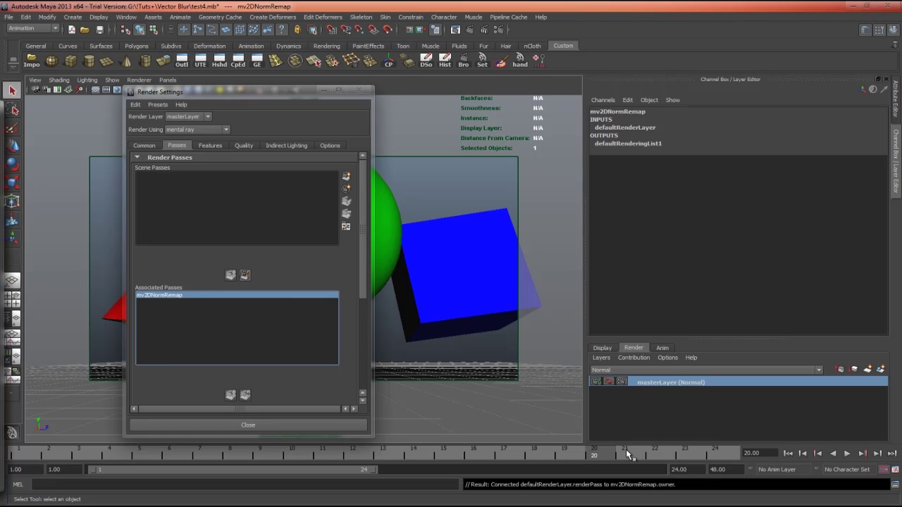
drag(275, 101, 171, 105)
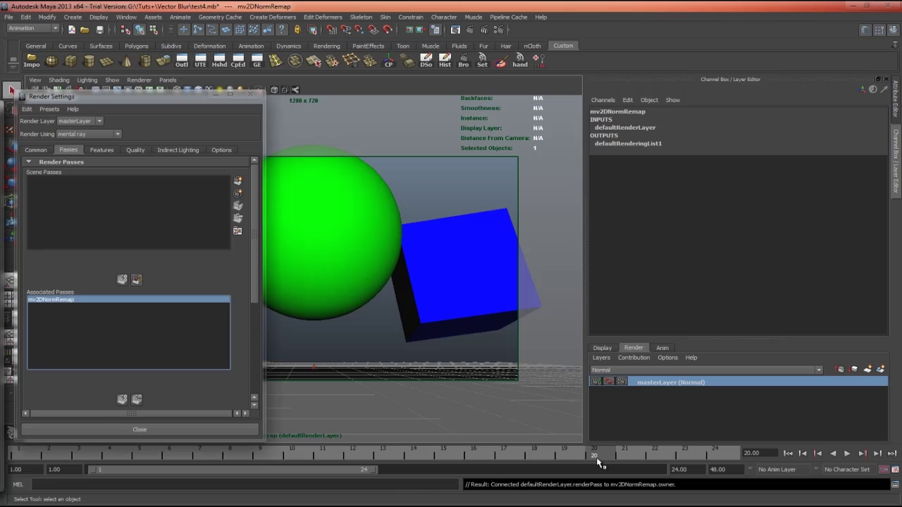
click(470, 30)
click(471, 32)
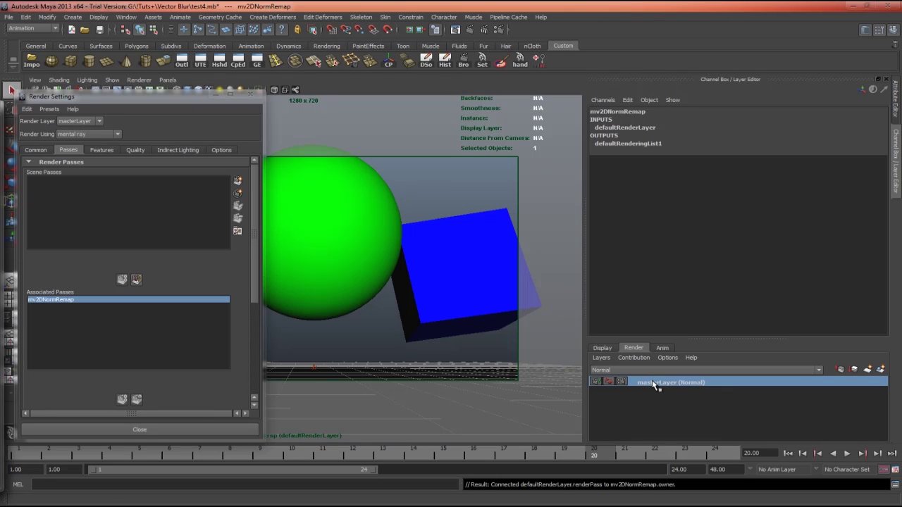
Step: Inspect the mv2DNormRemap pass attributes in the Attribute Editor
double_click(73, 301)
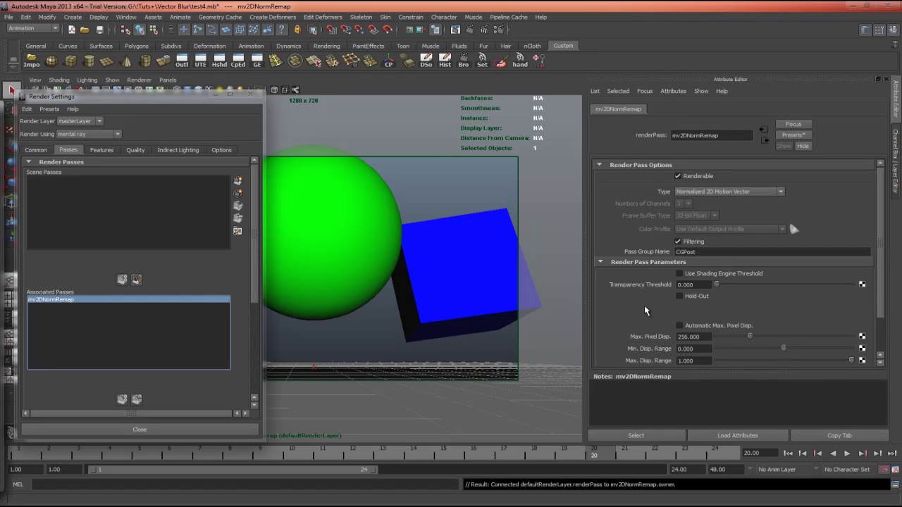
scroll(644, 311, down, 1)
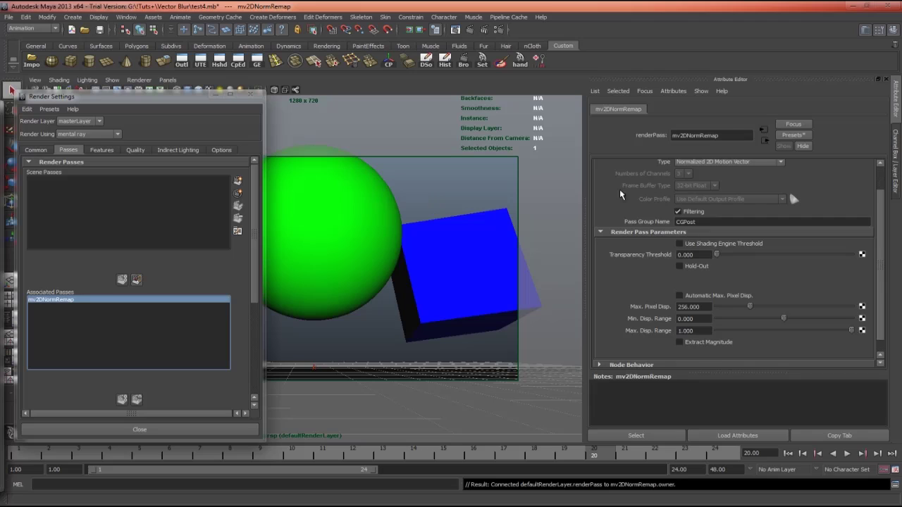
click(896, 183)
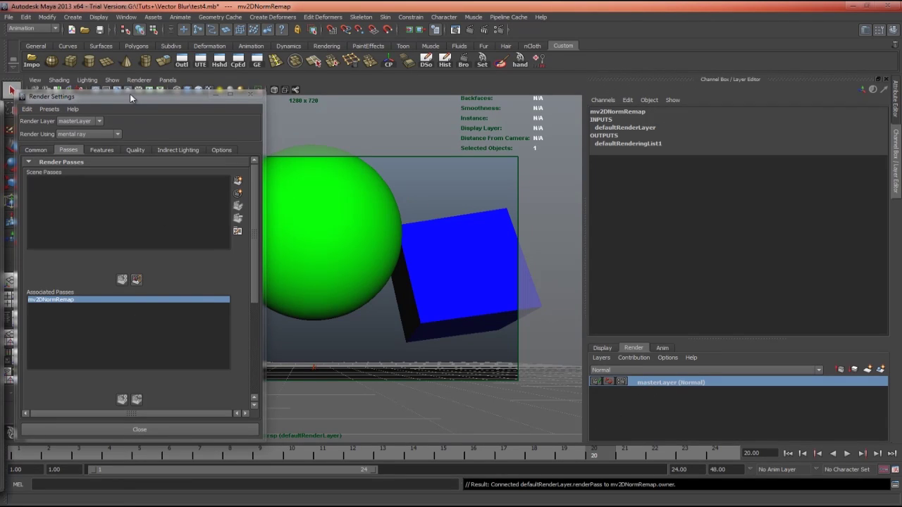
drag(129, 94, 214, 107)
Step: Create a Camera Depth Remapped pass and associate depthRemapped with masterLayer
click(326, 201)
click(366, 223)
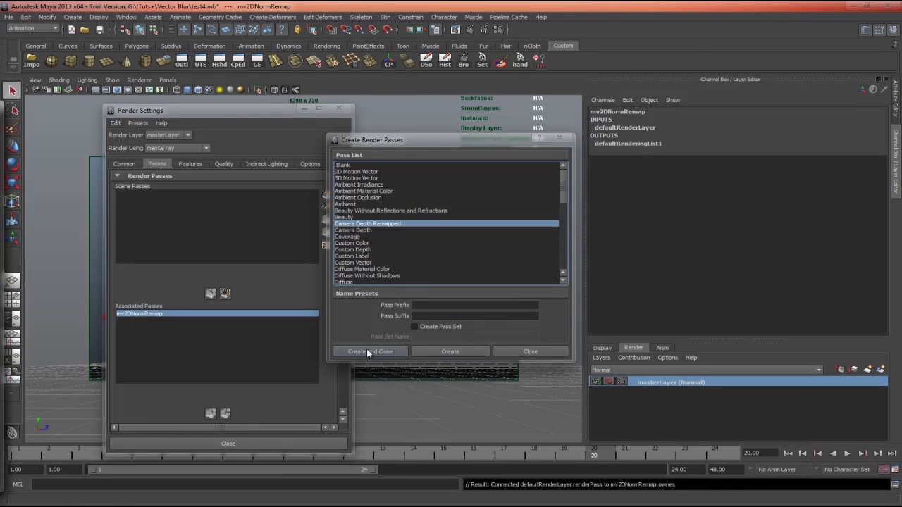
click(366, 349)
click(163, 195)
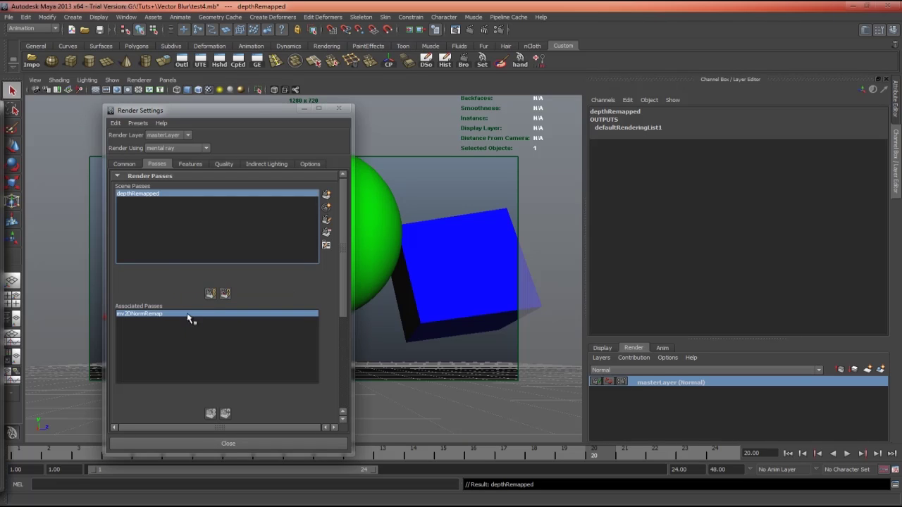
click(210, 293)
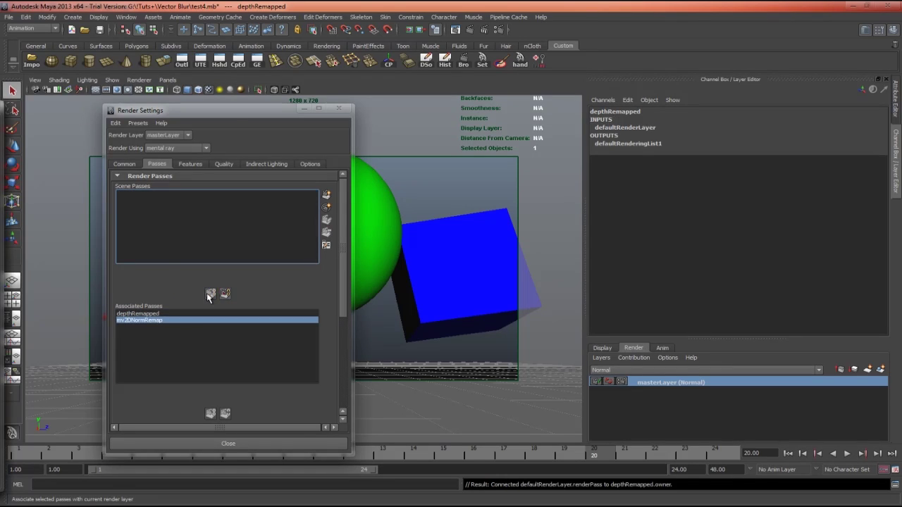
Step: Review the depthRemapped pass attributes and close Render Settings
double_click(244, 320)
click(152, 314)
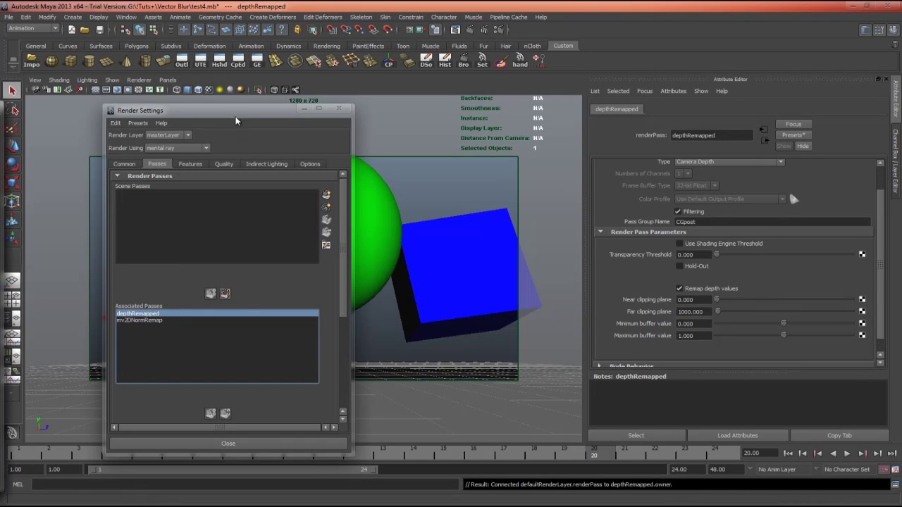
drag(238, 112, 138, 172)
click(279, 146)
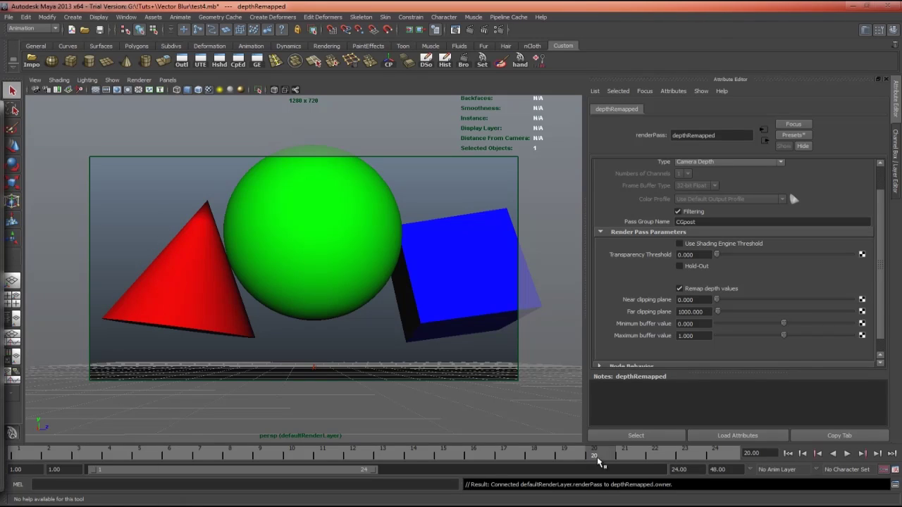
Step: Scrub to frame 24 and play the animation to preview the camera move
drag(602, 461, 715, 458)
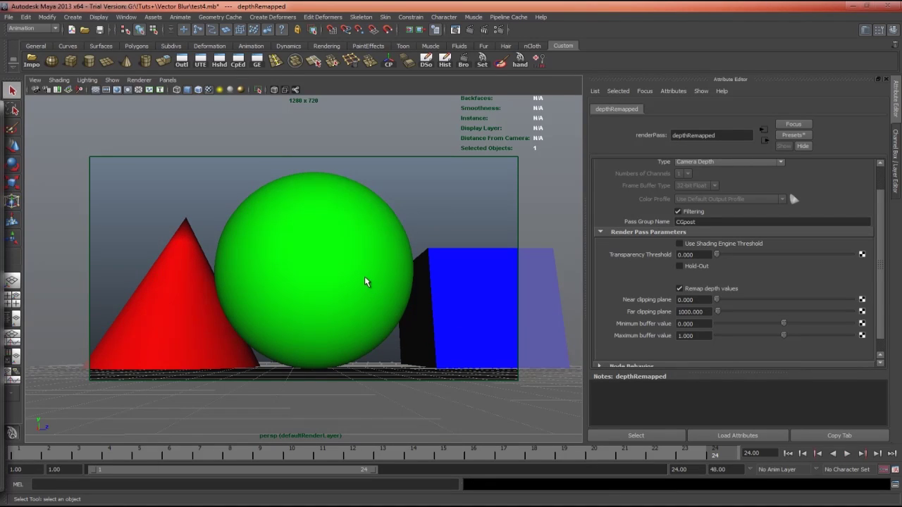
click(350, 244)
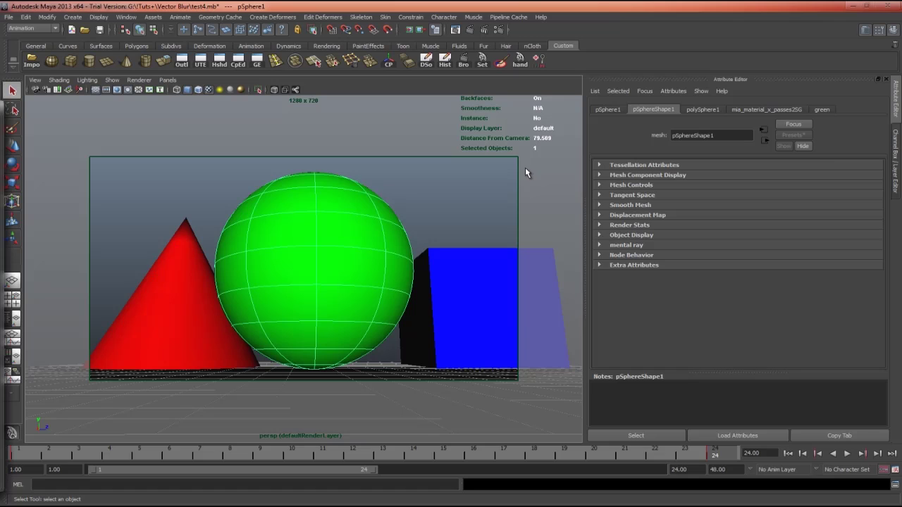
key(alt+v)
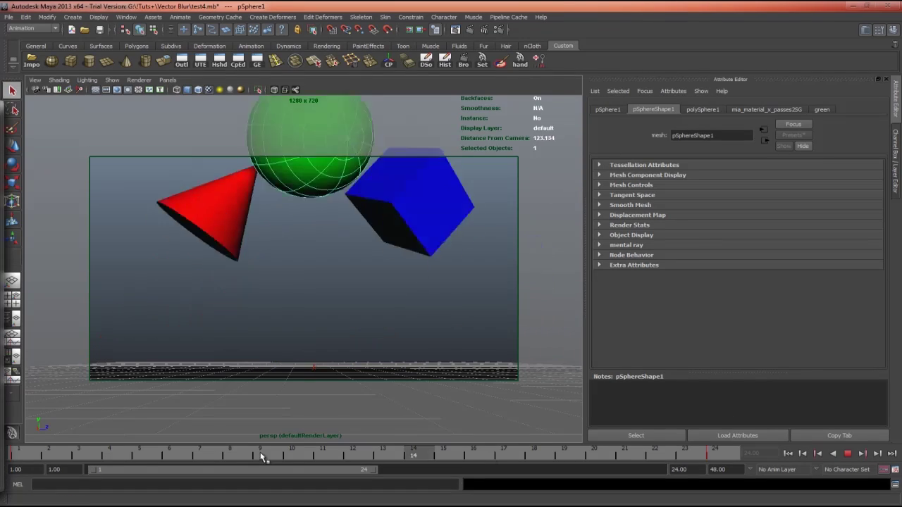
key(alt+shift+v)
click(249, 149)
click(374, 130)
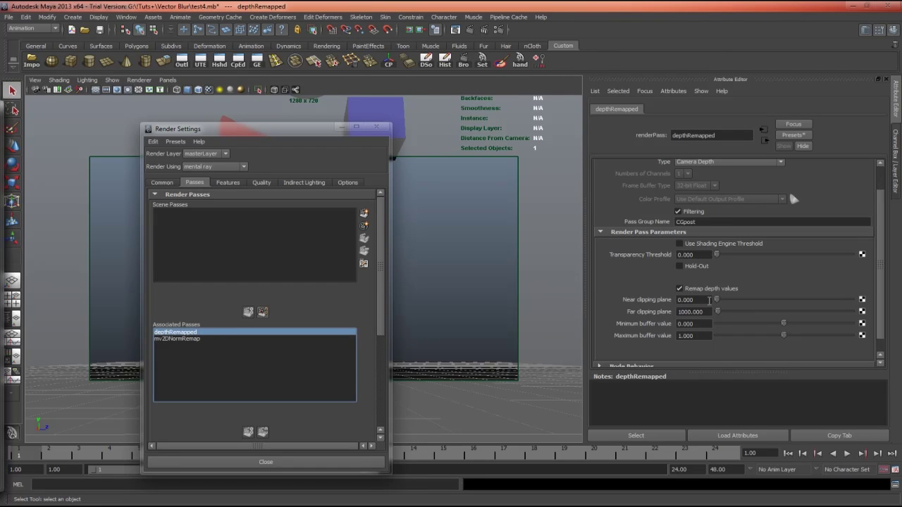
Step: Set the depthRemapped far clipping plane to 300
drag(709, 299, 633, 317)
text(3)
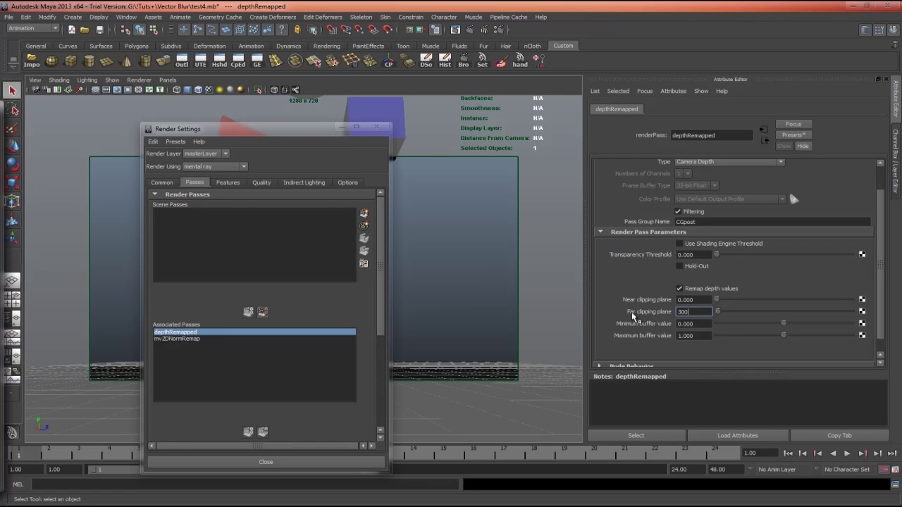
key(Return)
key(ctrl+a)
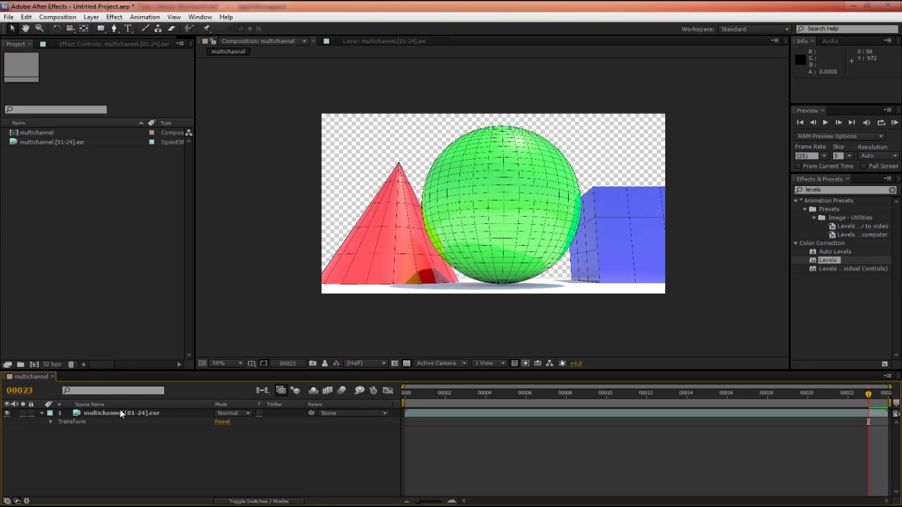
Step: Apply Levels to the multichannel EXR layer with Gamma 0.455
click(104, 412)
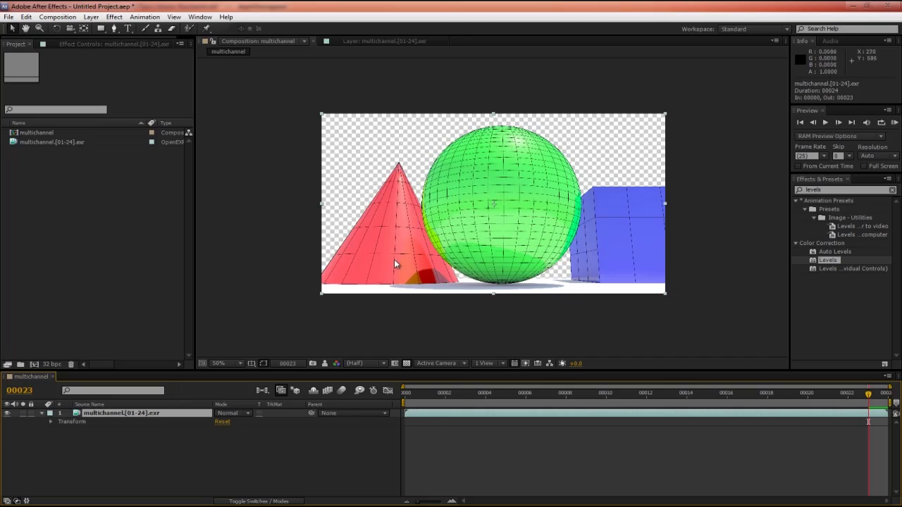
scroll(377, 260, up, 2)
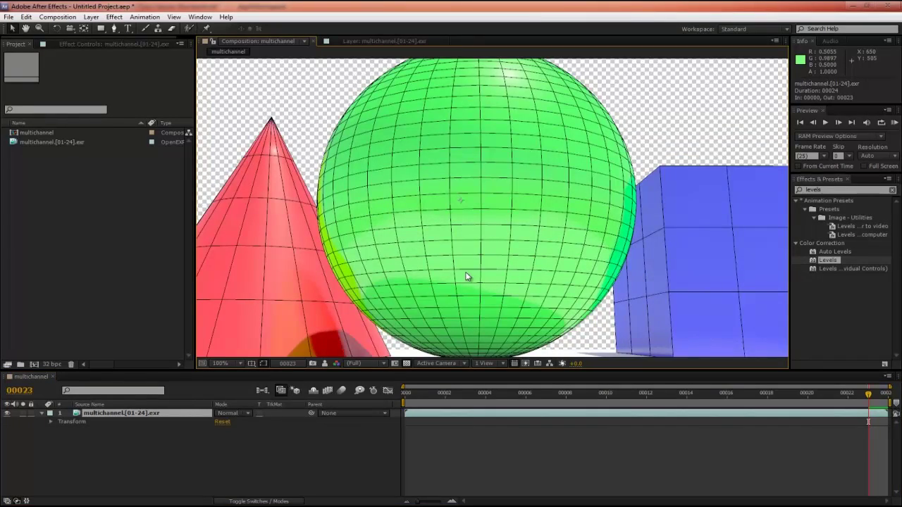
drag(467, 276, 416, 234)
double_click(825, 263)
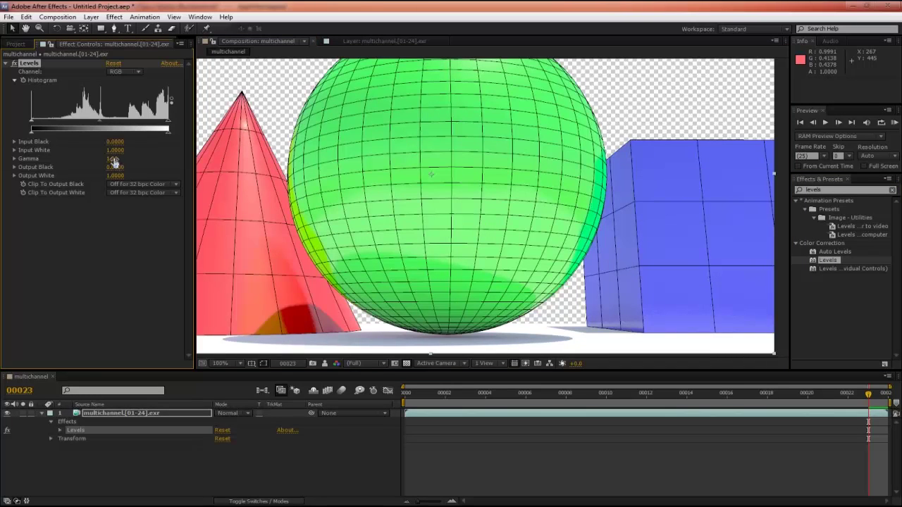
click(113, 159)
text(0.455)
key(Return)
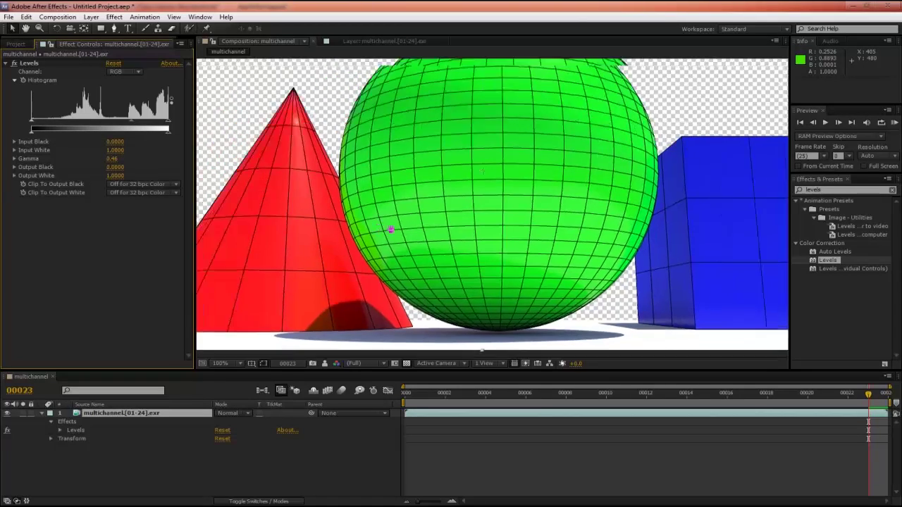
click(104, 448)
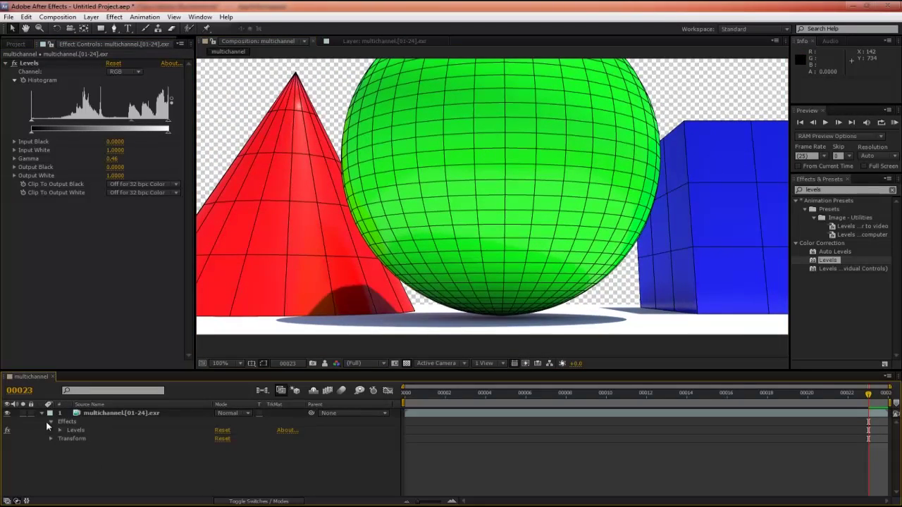
click(43, 414)
click(92, 416)
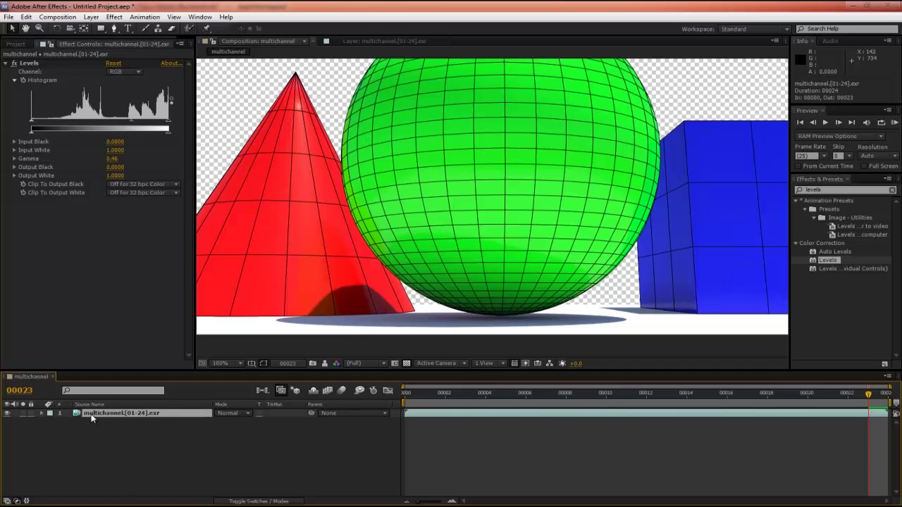
click(16, 44)
Step: Create a new composition from the EXR footage named vectors
drag(32, 141, 33, 365)
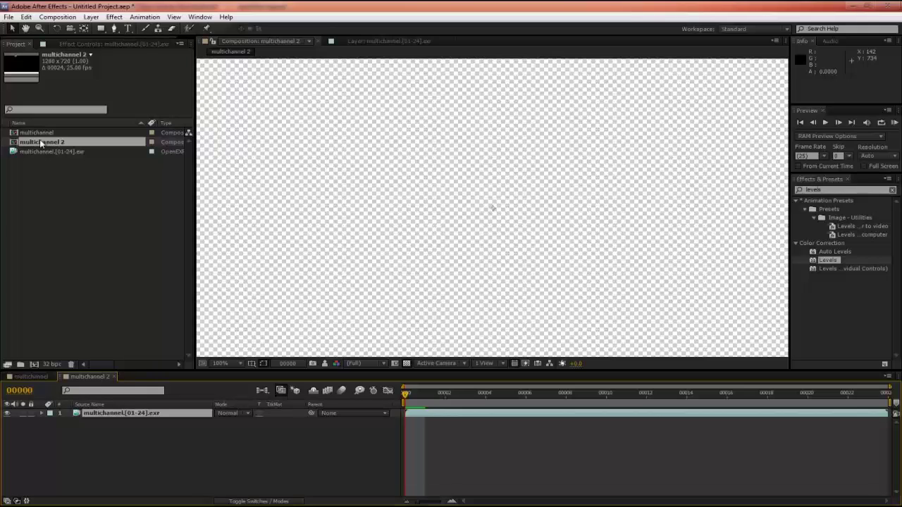
key(Return)
text(vect)
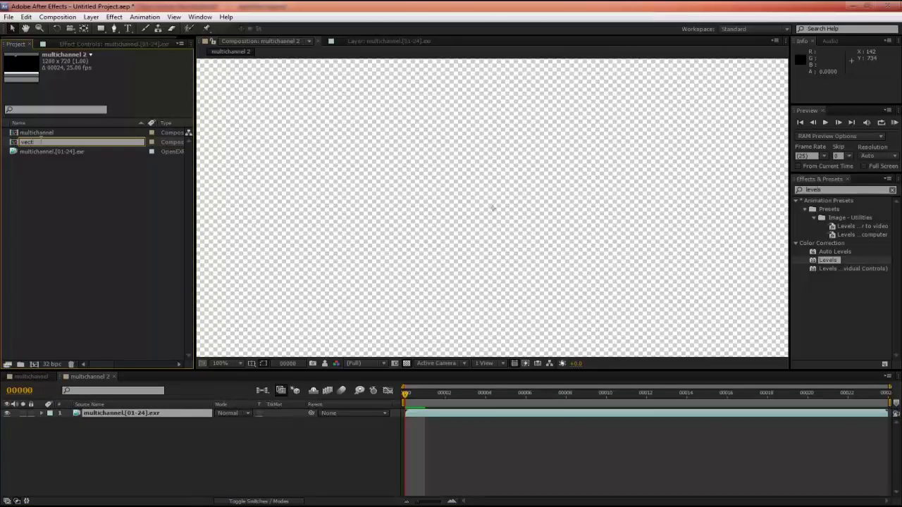
text(ors)
key(Return)
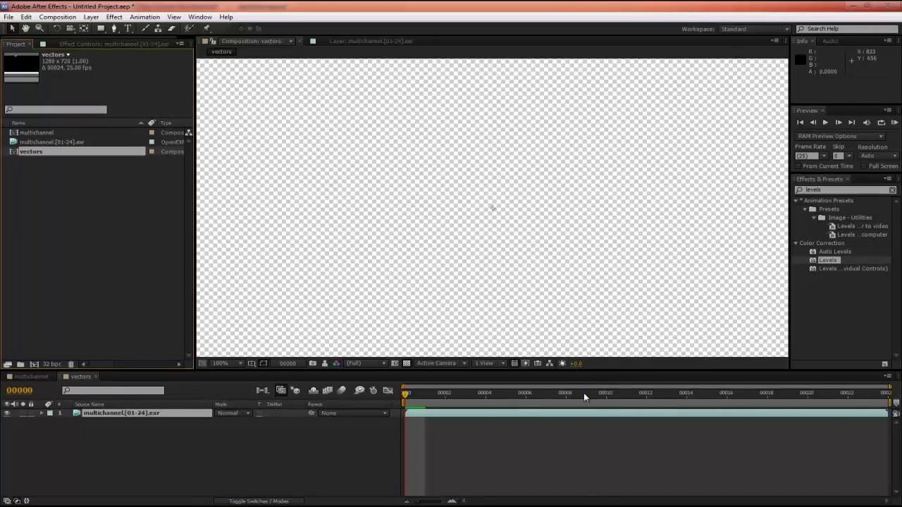
Step: Apply EXtractoR, mapping Red, Green and Blue to the mv2DNormRemap MX, MY, MZ channels
drag(584, 397, 768, 395)
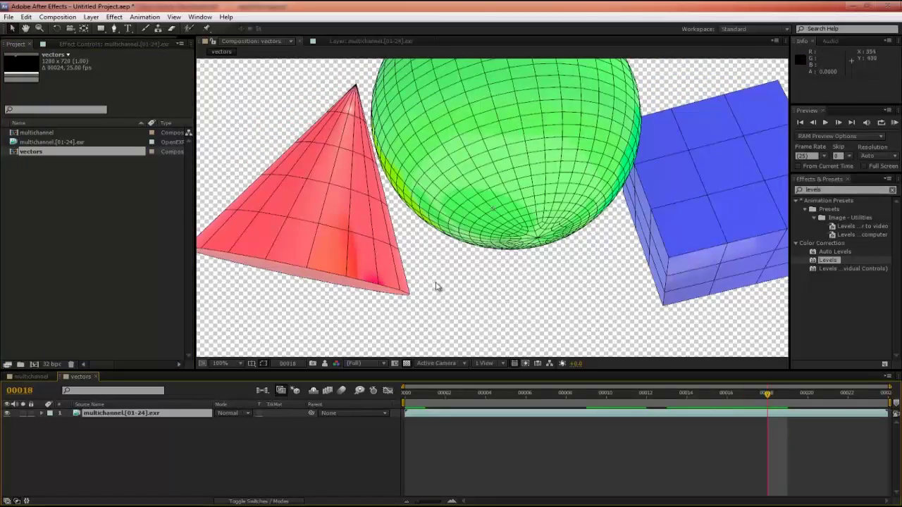
drag(569, 249, 528, 243)
click(828, 260)
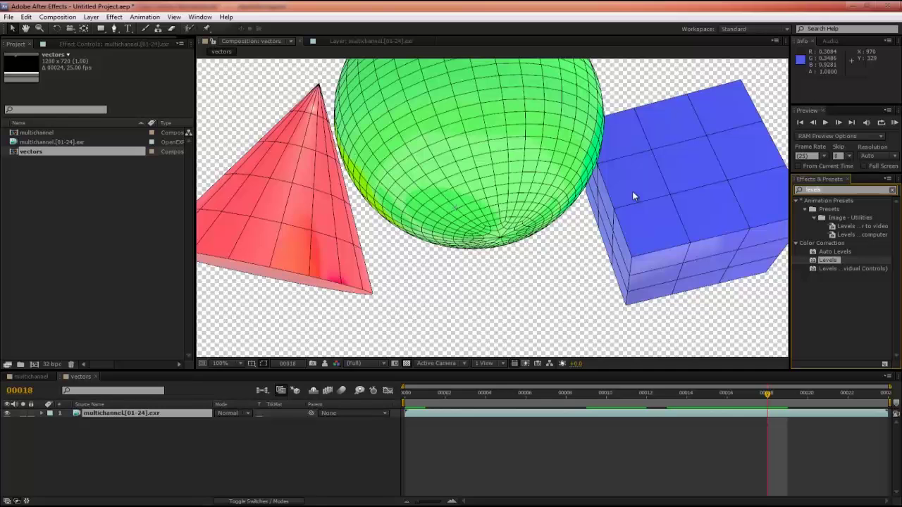
text(extractor)
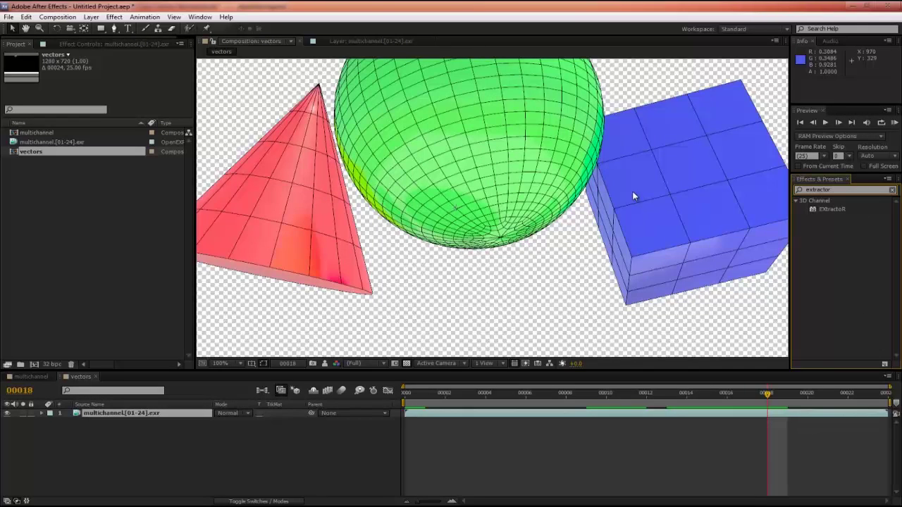
drag(852, 208, 669, 415)
click(63, 81)
click(434, 241)
click(435, 275)
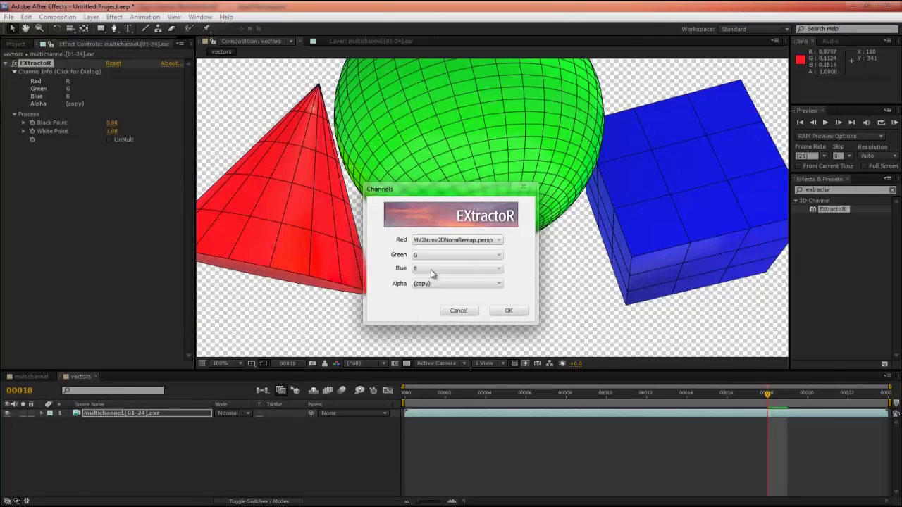
click(431, 255)
click(432, 289)
click(431, 268)
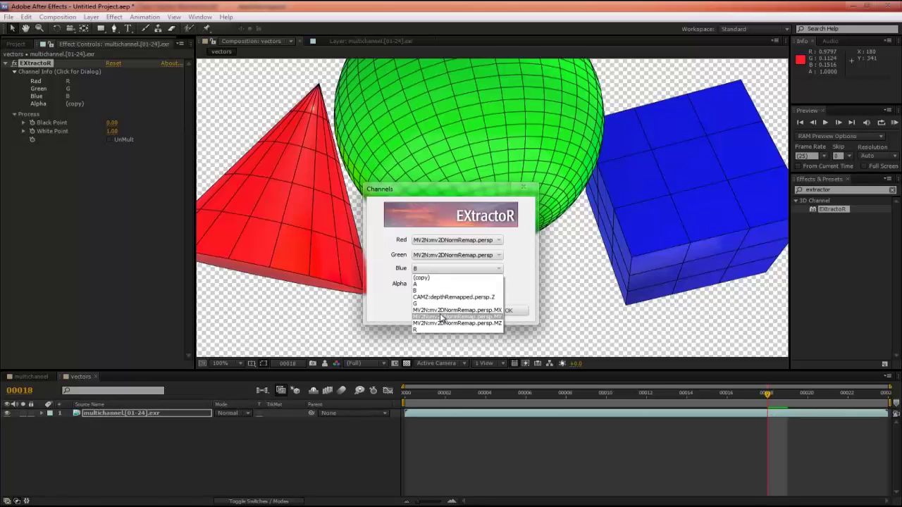
click(439, 322)
click(505, 312)
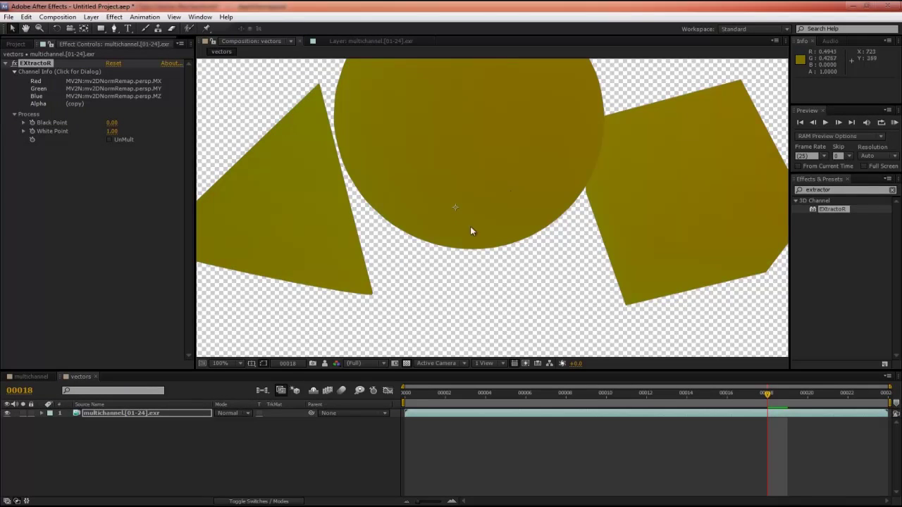
Step: Scrub through frames 10 to 16 to check the motion-vector shapes
key(comma)
drag(767, 393, 871, 415)
key(period)
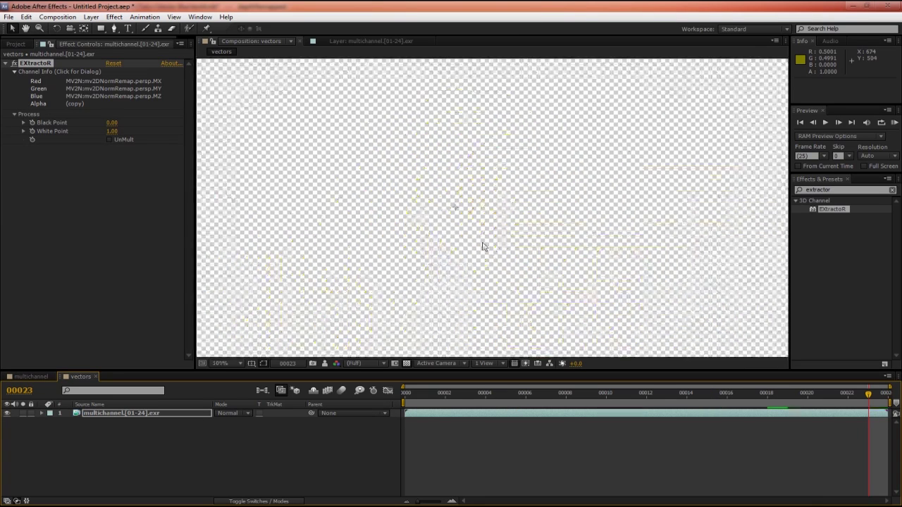
drag(423, 261, 436, 229)
click(606, 398)
drag(611, 402, 727, 399)
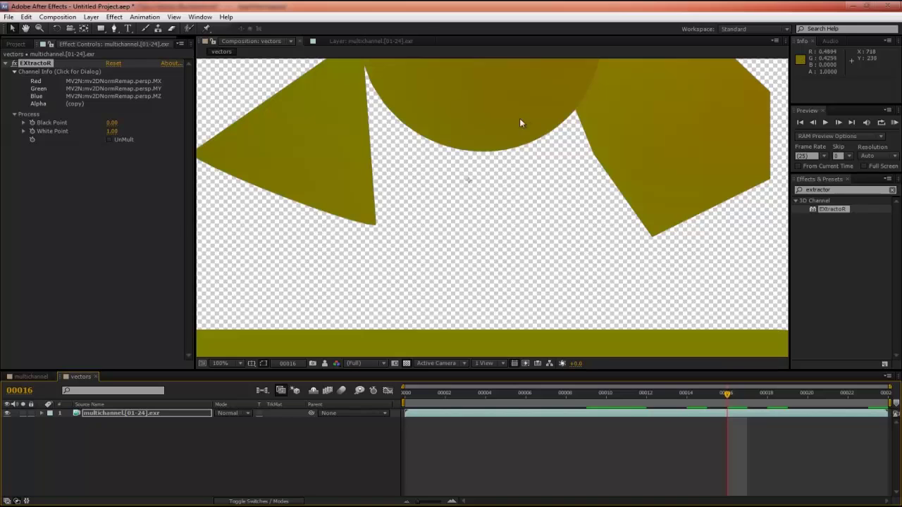
mouse_move(514, 177)
mouse_down()
mouse_move(511, 206)
mouse_move(527, 209)
mouse_move(520, 177)
mouse_up()
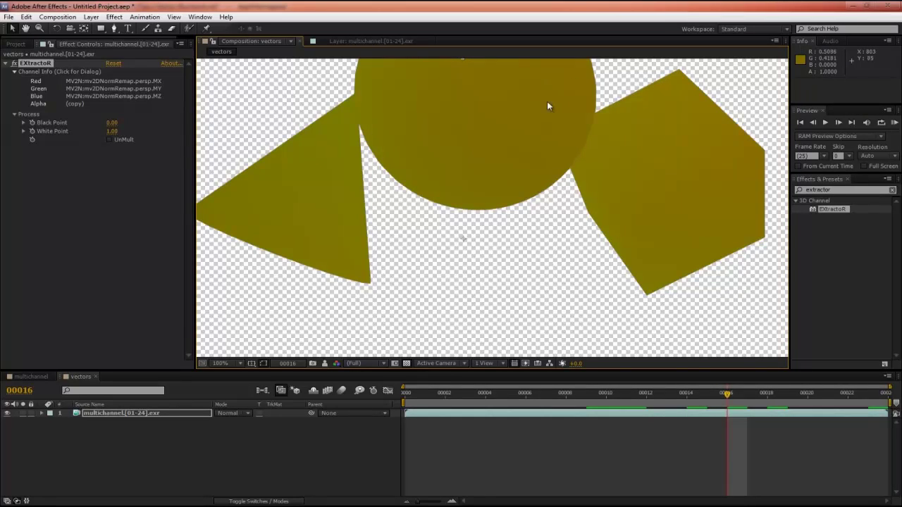
Step: Nest the vectors comp into the multichannel composition
click(21, 377)
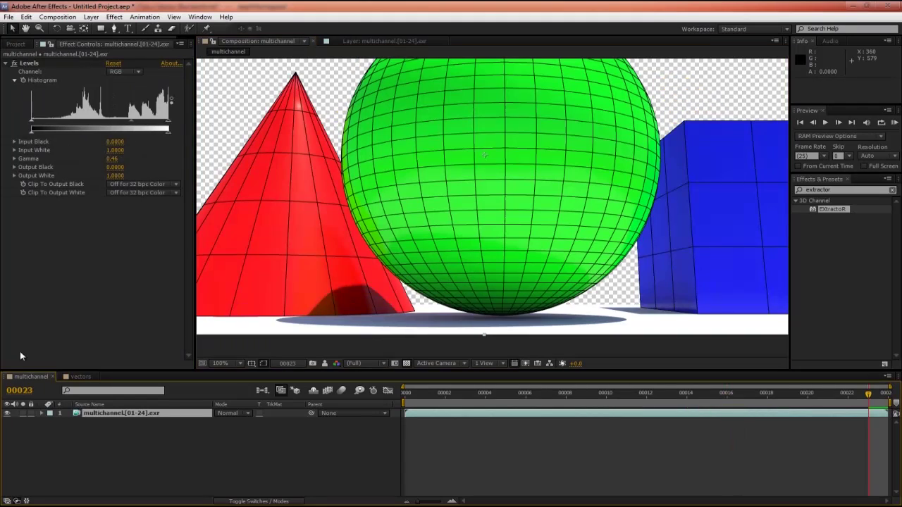
click(18, 44)
drag(38, 152, 22, 427)
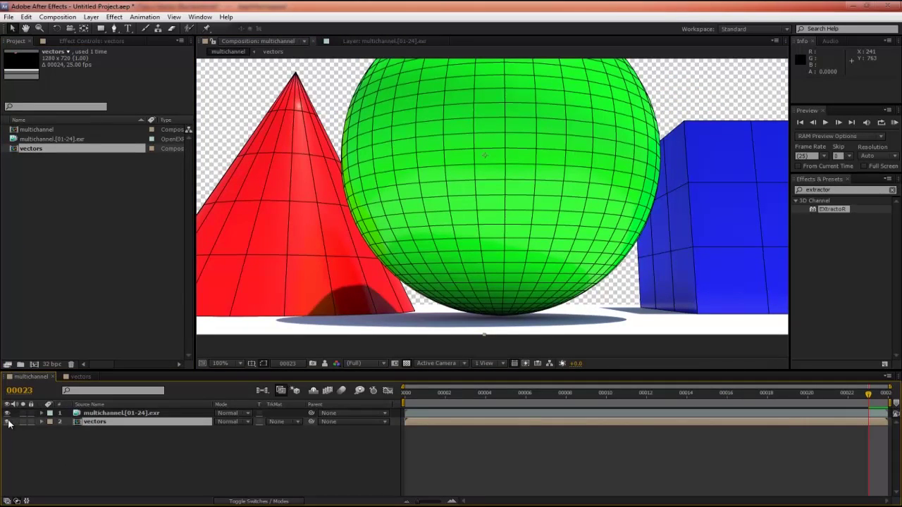
click(99, 456)
Step: Create a white solid and move it to the bottom of the layer stack
key(ctrl+y)
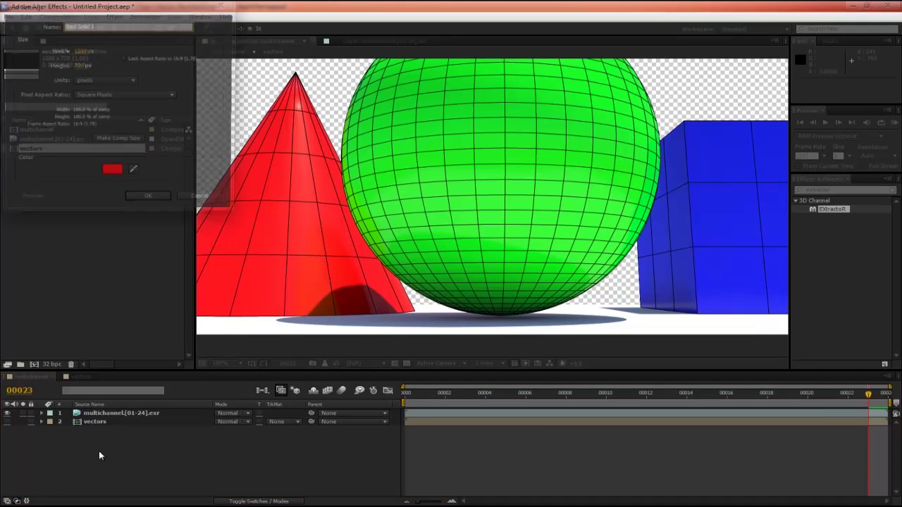
click(112, 173)
drag(202, 264, 286, 202)
key(Return)
key(Return)
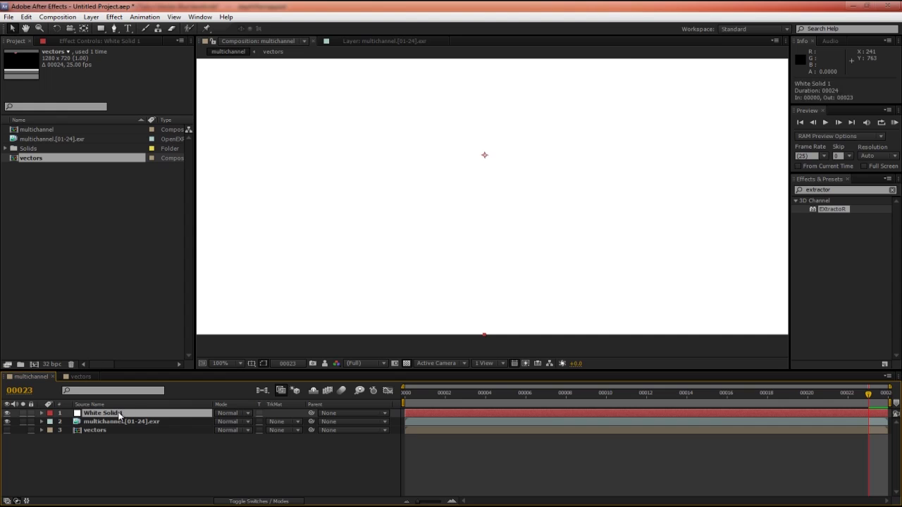
drag(126, 413, 116, 468)
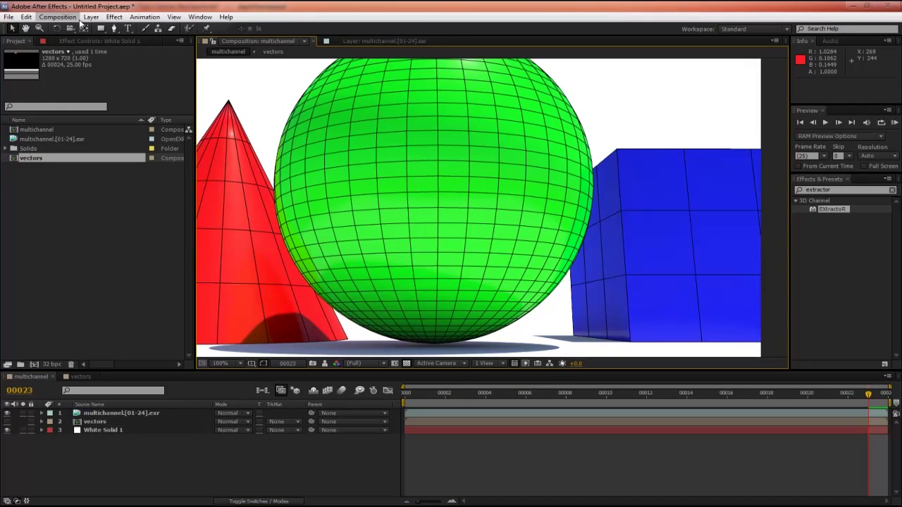
Step: Add an adjustment layer and apply RSMB Pro Vectors to it
click(91, 17)
mouse_move(95, 26)
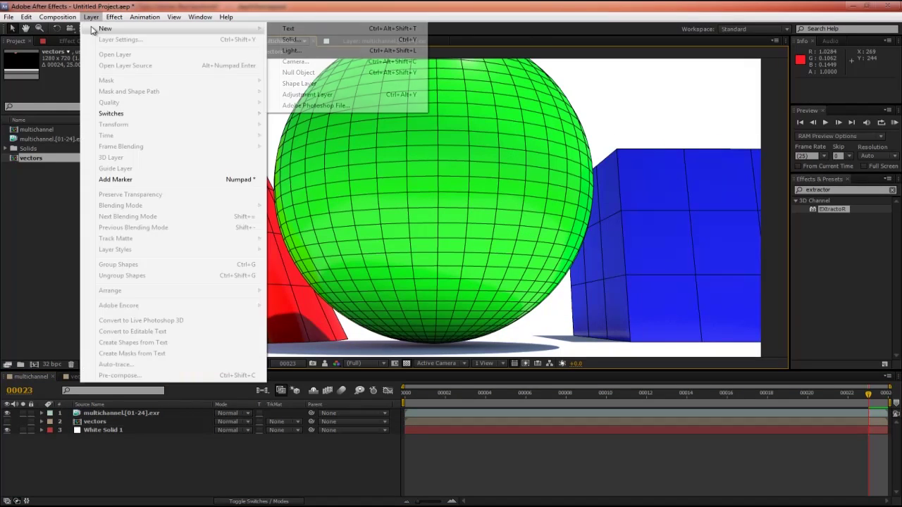
click(302, 91)
click(828, 189)
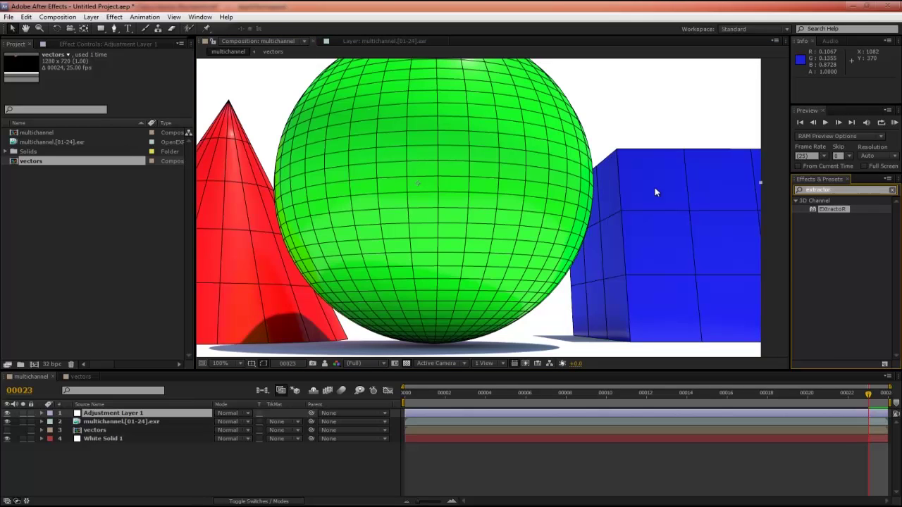
text(rsmb)
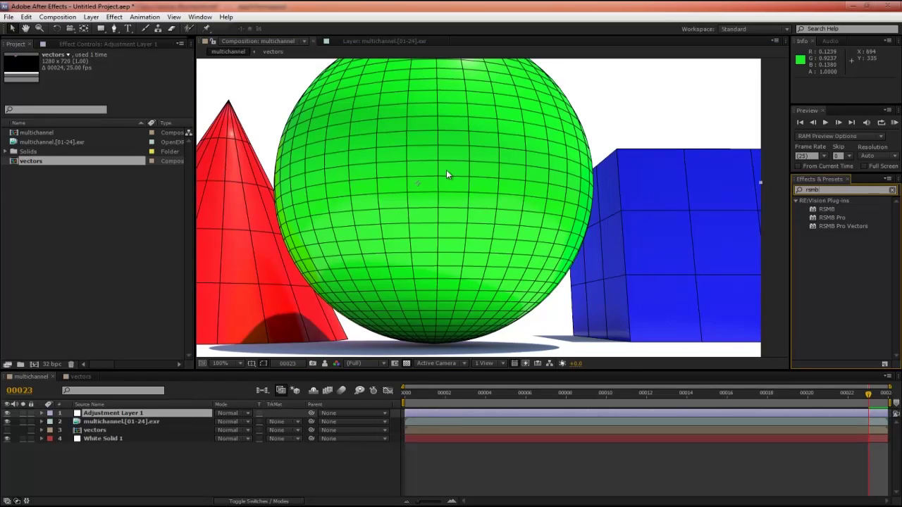
click(96, 422)
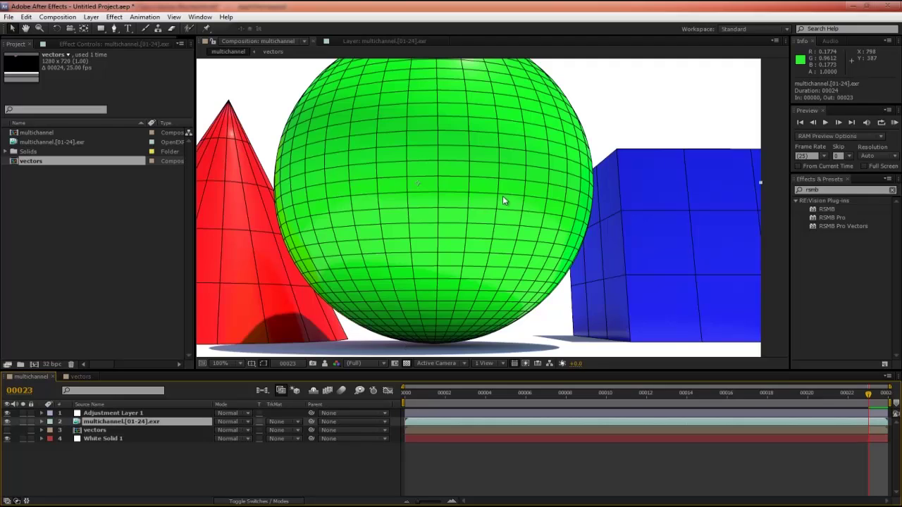
scroll(503, 196, down, 2)
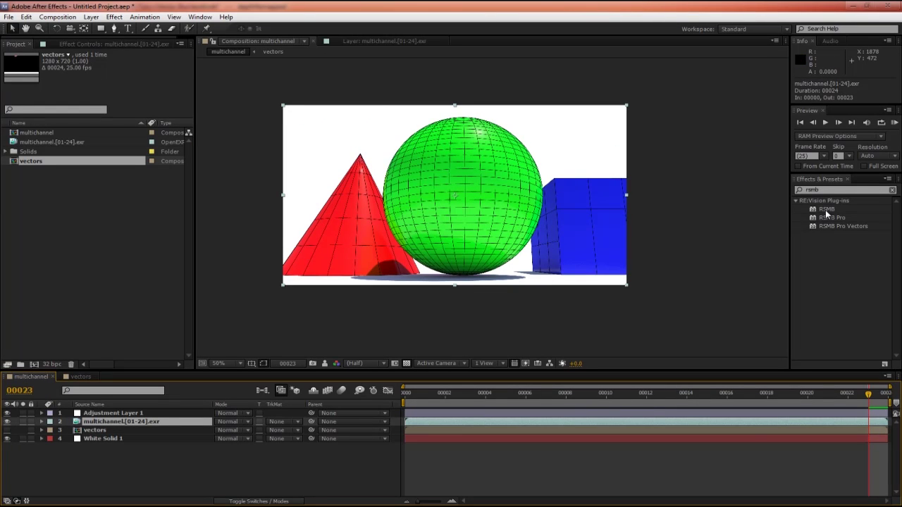
drag(826, 211, 112, 413)
scroll(389, 229, up, 2)
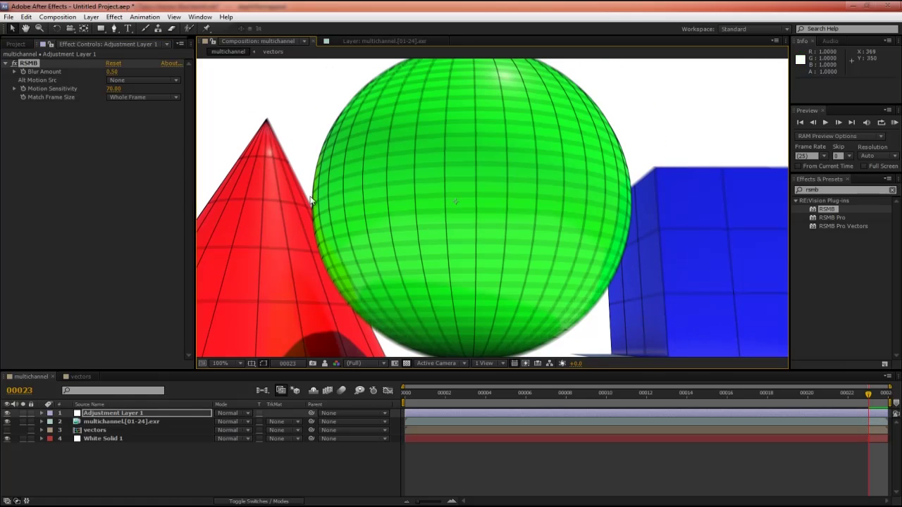
key(Delete)
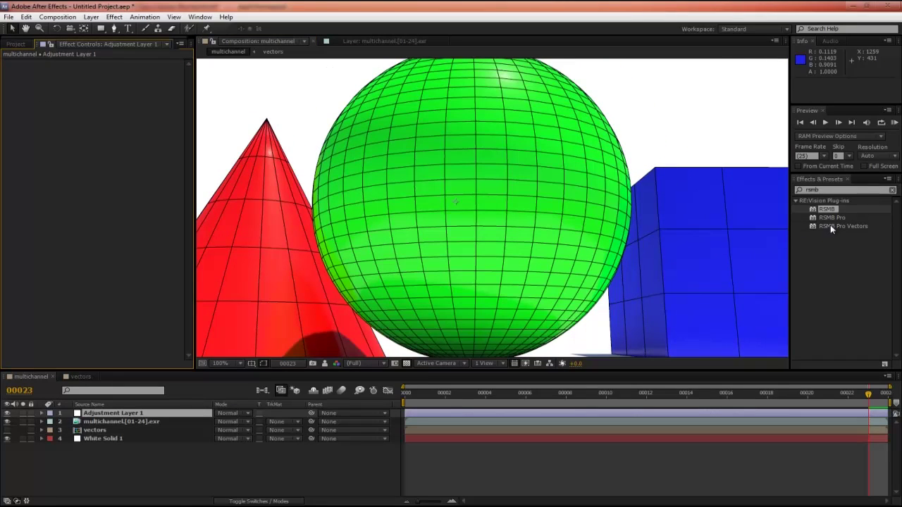
double_click(830, 224)
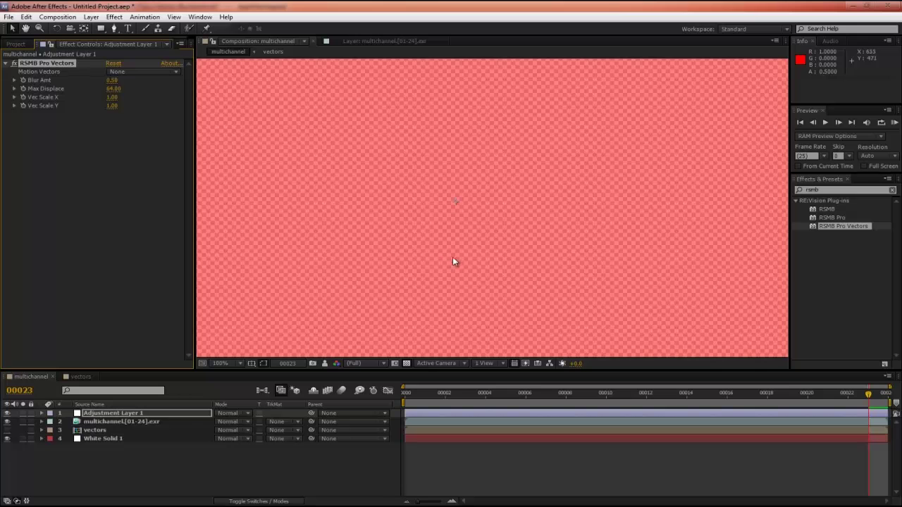
Step: Use the vectors layer as RSMB Pro Vectors' Motion Vectors source
click(155, 71)
click(141, 119)
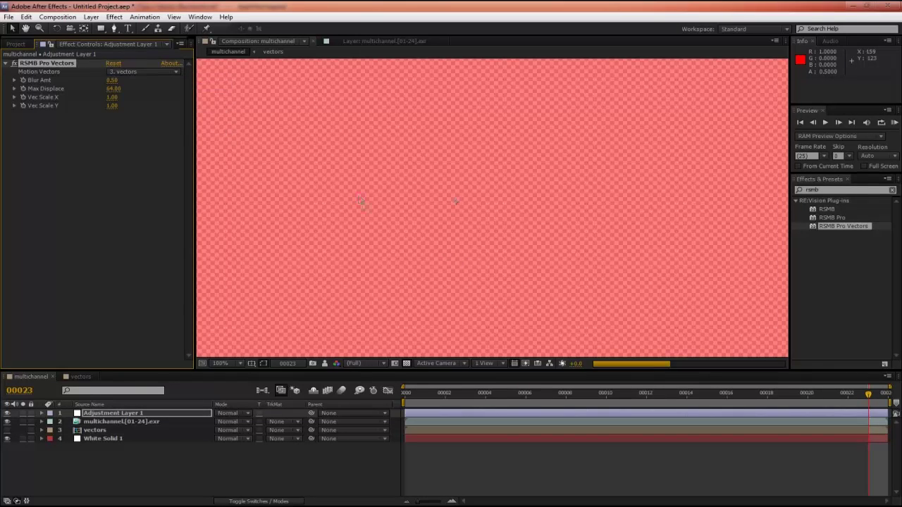
scroll(332, 209, down, 2)
scroll(357, 223, up, 2)
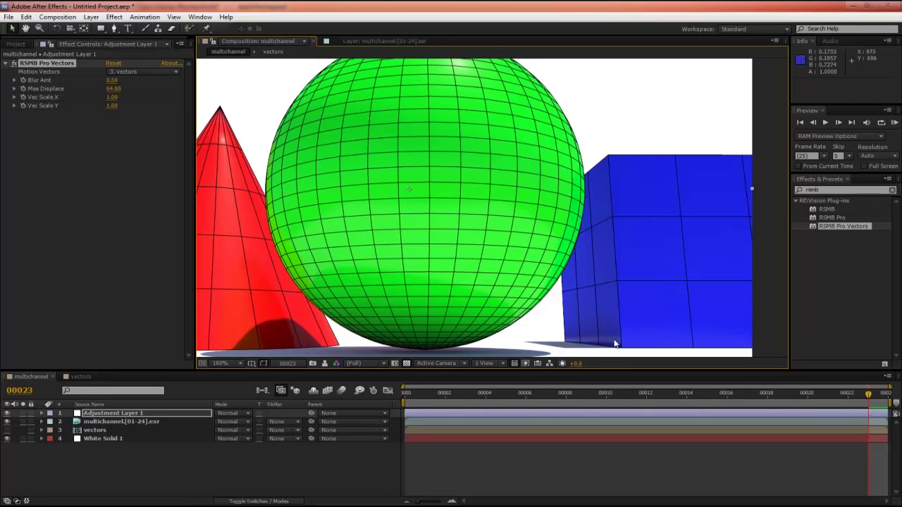
click(607, 393)
drag(357, 155, 428, 250)
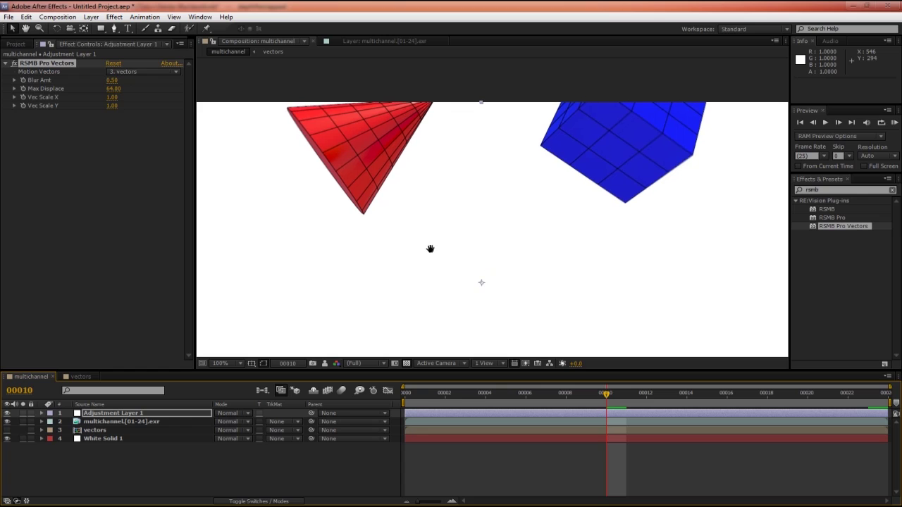
key(Page_Down)
key(Page_Down)
key(Page_Down)
key(Page_Down)
key(Page_Down)
key(Page_Down)
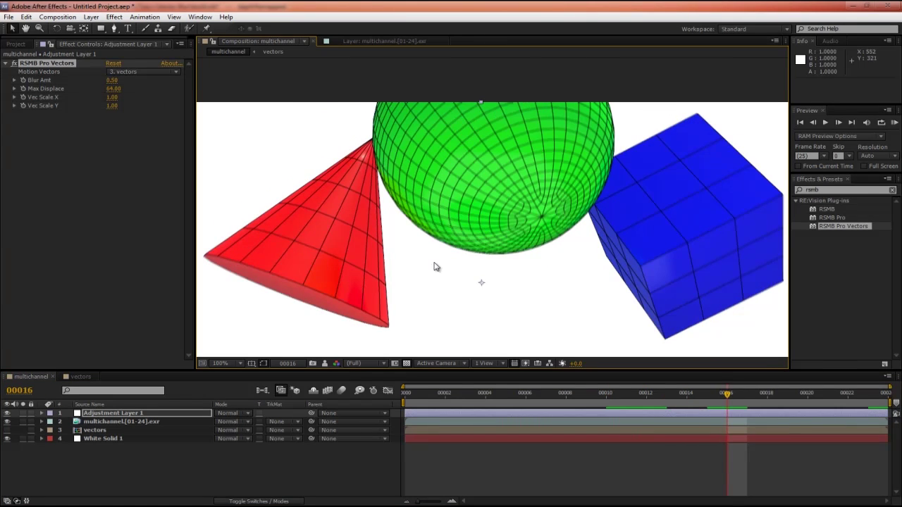
drag(433, 261, 427, 185)
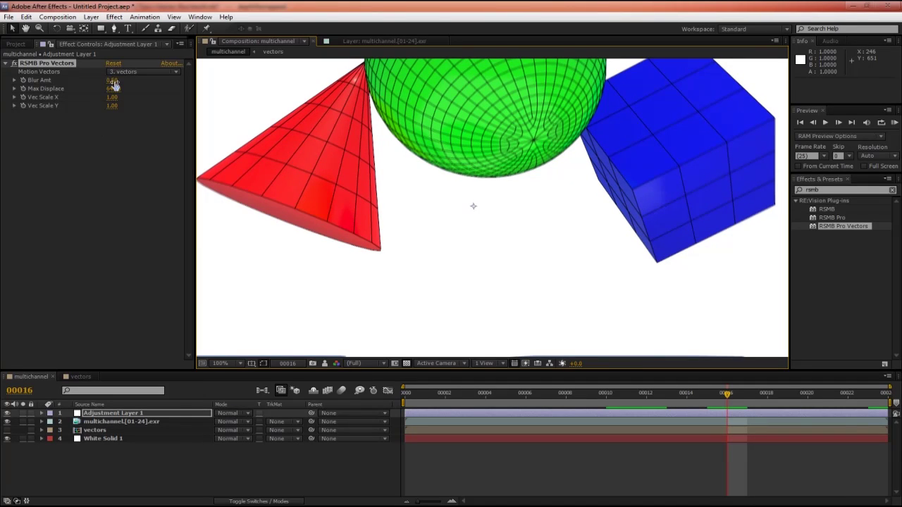
Step: Set Blur Amt to 0.50 and Max Displace to 256
drag(114, 83, 115, 110)
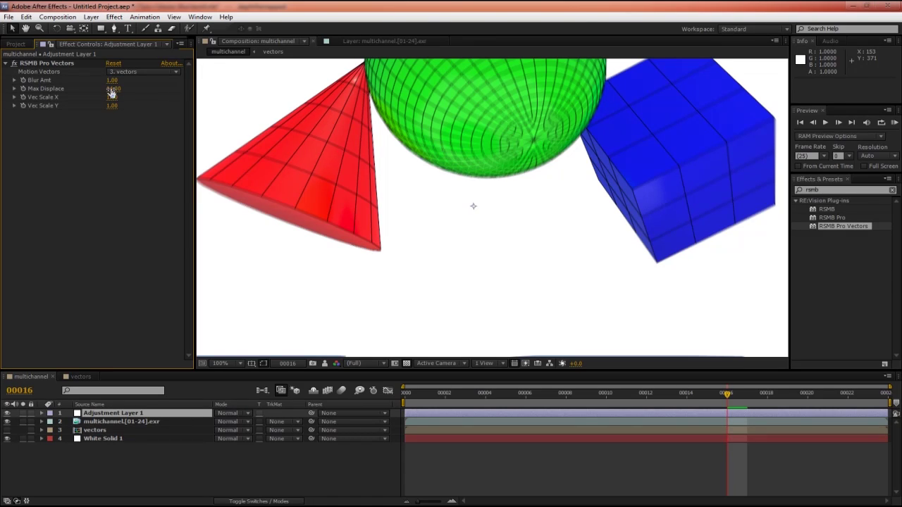
click(112, 80)
text(0.5)
key(Tab)
text(2)
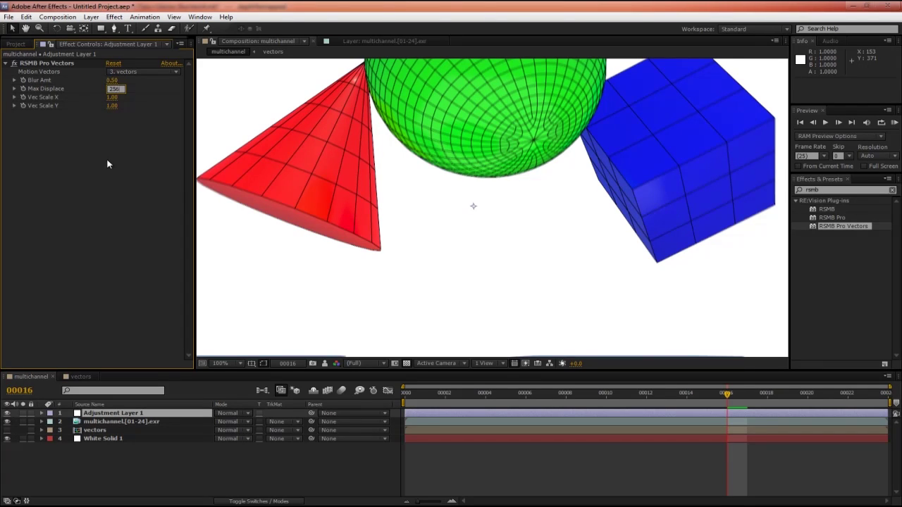
text(56)
key(Return)
scroll(402, 145, up, 2)
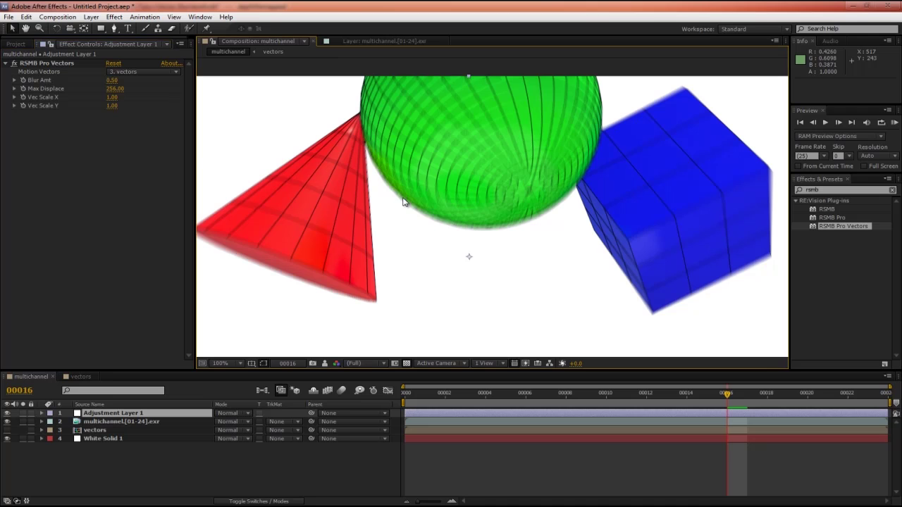
click(111, 80)
text(0)
key(Return)
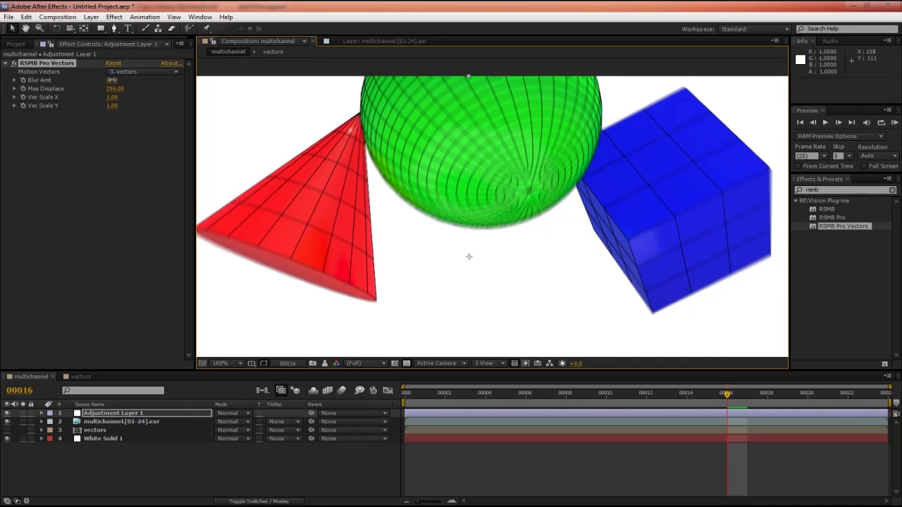
drag(112, 79, 108, 133)
click(110, 80)
text(0.5)
key(Return)
Step: Preview the motion-blurred animation and check frame 20
scroll(417, 200, down, 2)
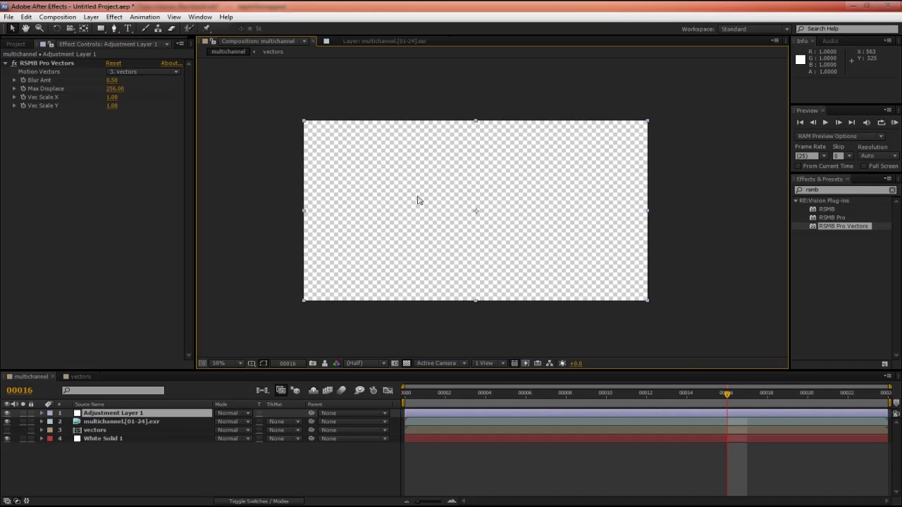
key(KP_0)
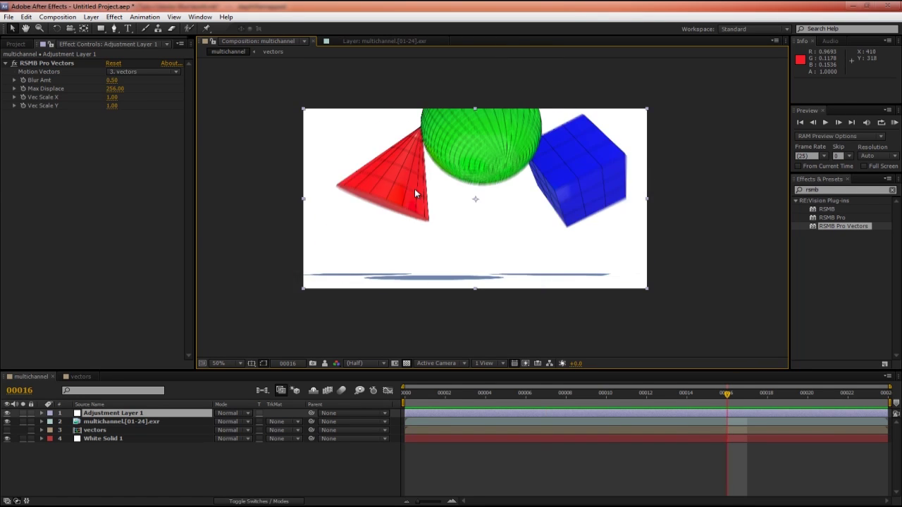
key(slash)
drag(740, 400, 807, 395)
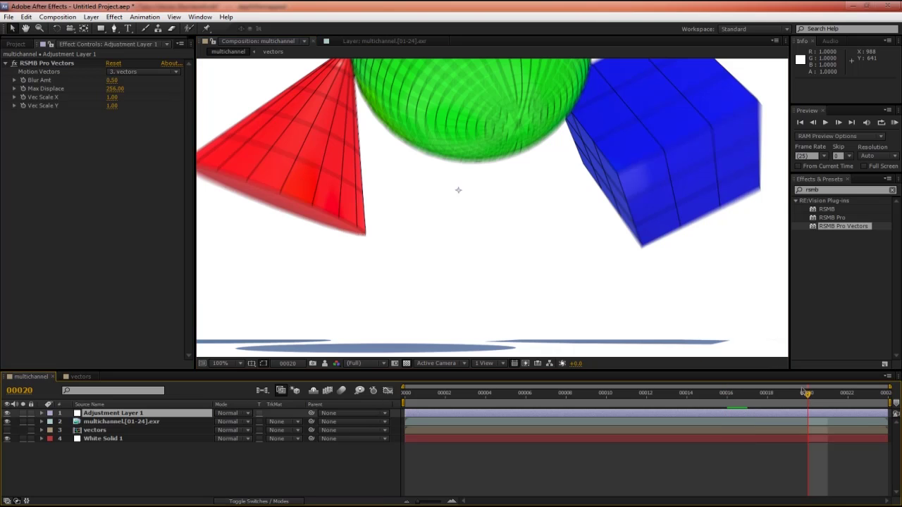
key(comma)
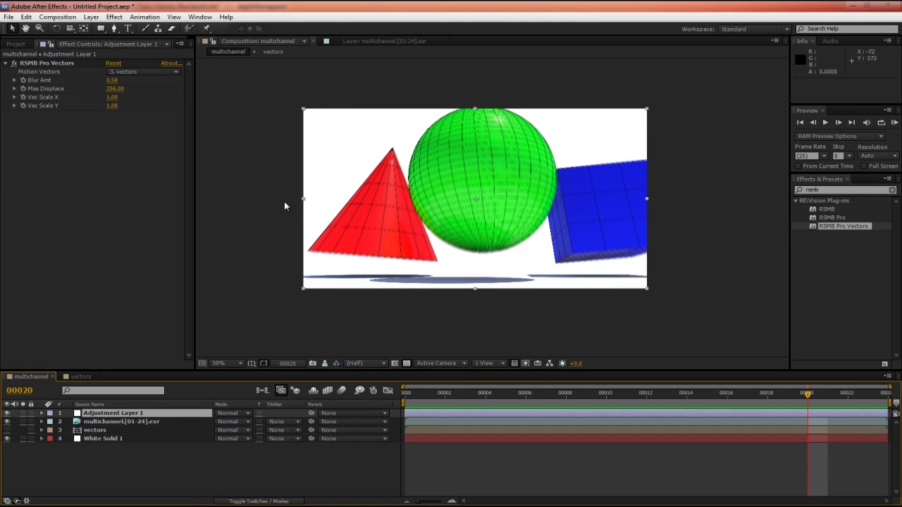
key(period)
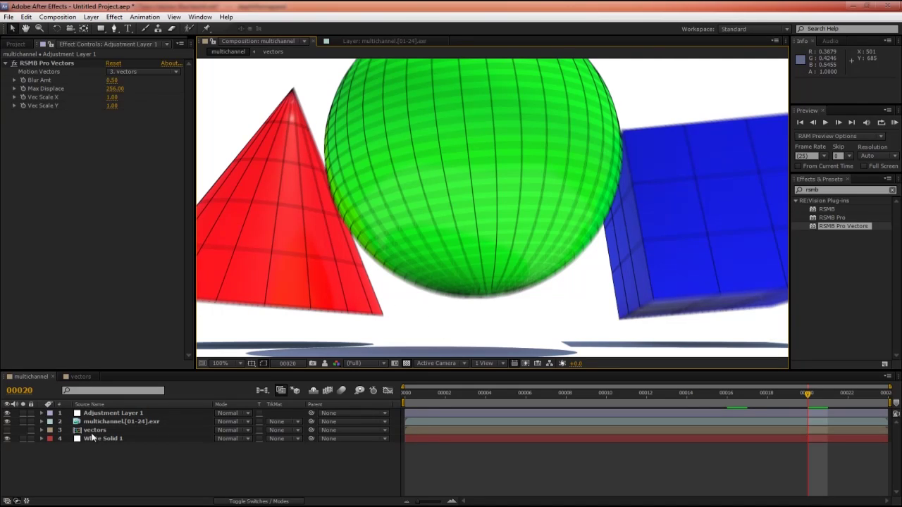
Step: Create a new comp from the multichannel EXR and name it 'depth'
click(16, 44)
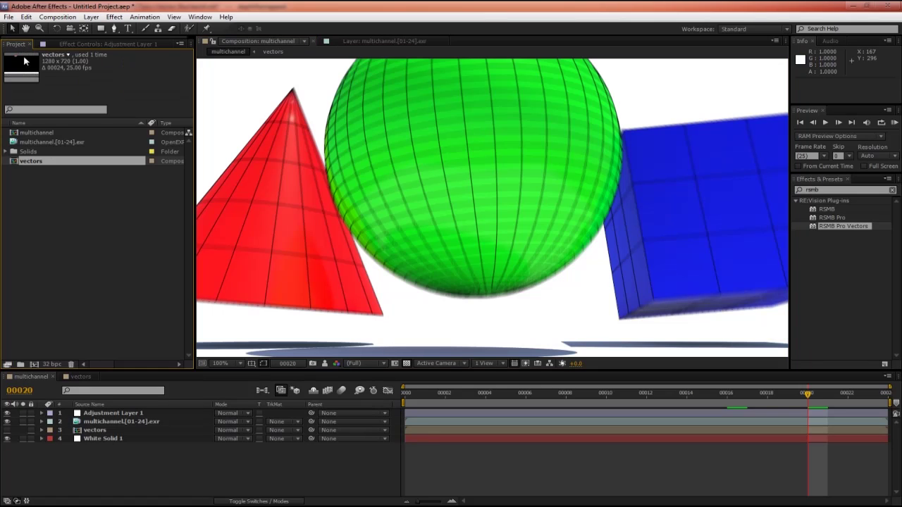
drag(39, 142, 34, 364)
click(43, 140)
key(Return)
text(deoth)
key(Return)
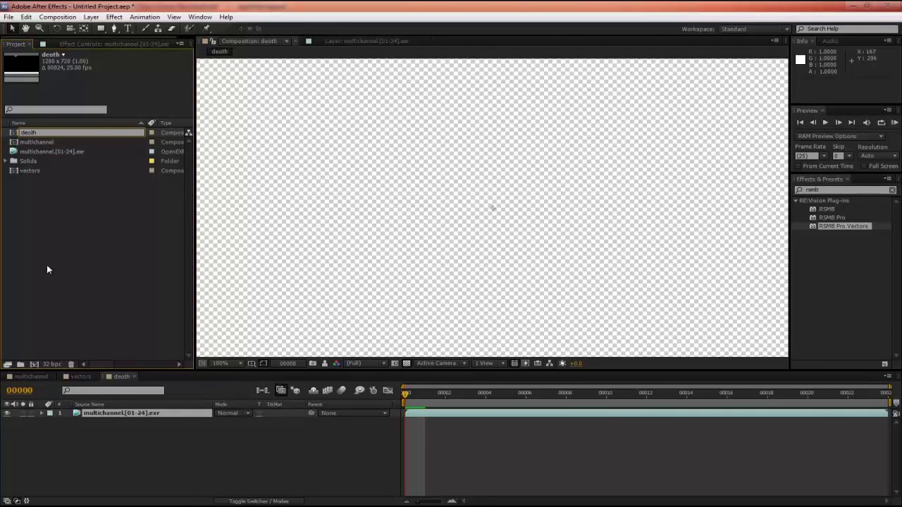
key(BackSpace)
text(p)
key(Return)
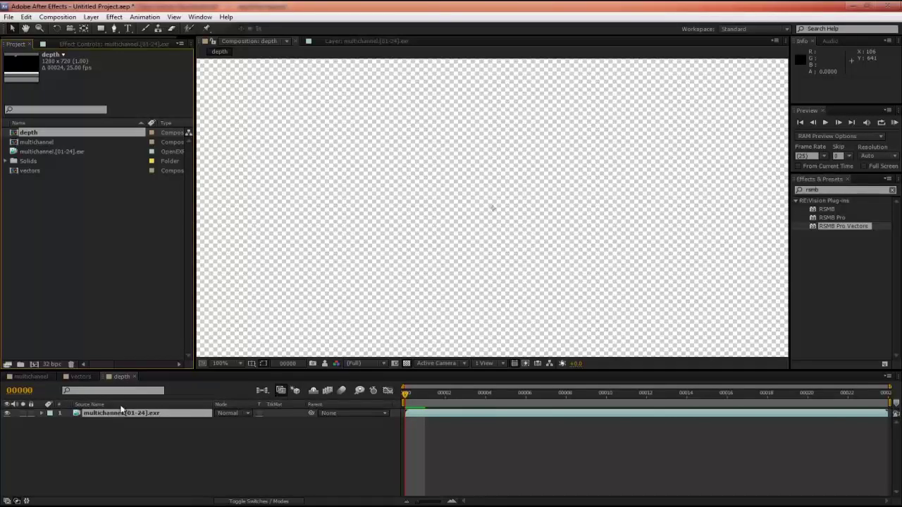
Step: Apply the EXtractoR effect to the EXR layer in the depth comp
click(120, 415)
click(803, 189)
text(e)
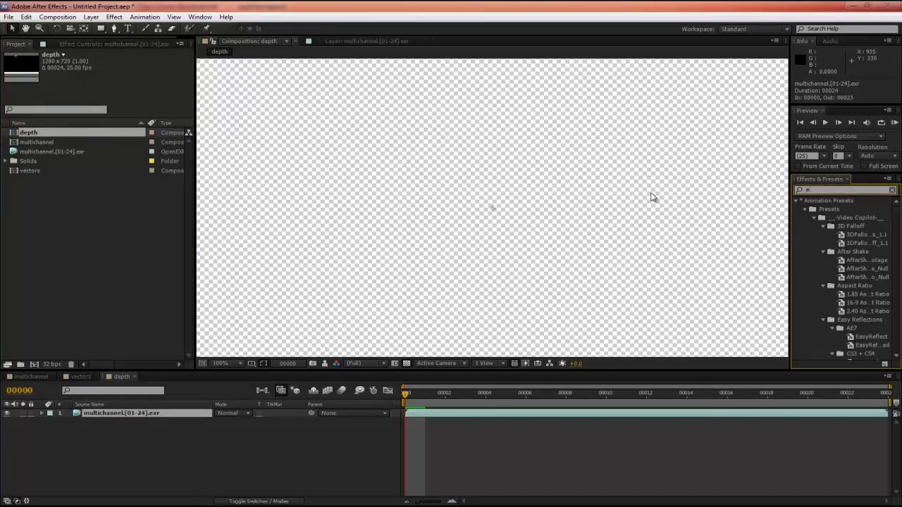
text(xtrac)
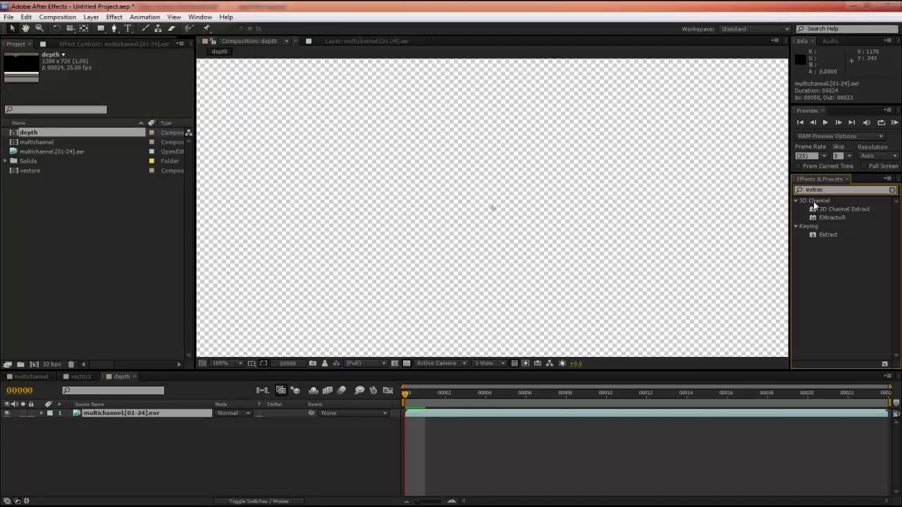
drag(831, 217, 713, 419)
key(comma)
key(comma)
drag(599, 399, 625, 399)
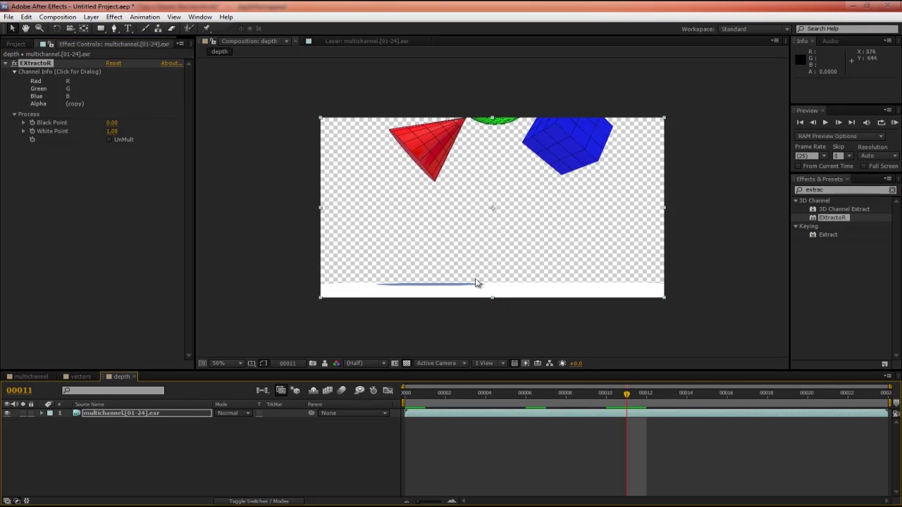
drag(427, 241, 387, 246)
Step: Map Red, Green and Blue to CAMZ:depthRemapped.persp.Z in EXtractoR's Channel Info
click(427, 240)
click(426, 270)
click(429, 255)
click(454, 283)
click(457, 268)
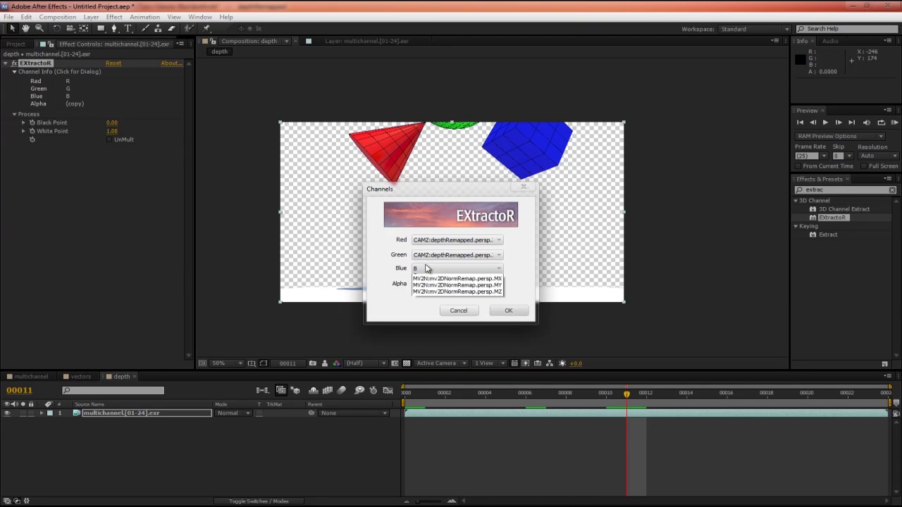
click(454, 296)
click(510, 311)
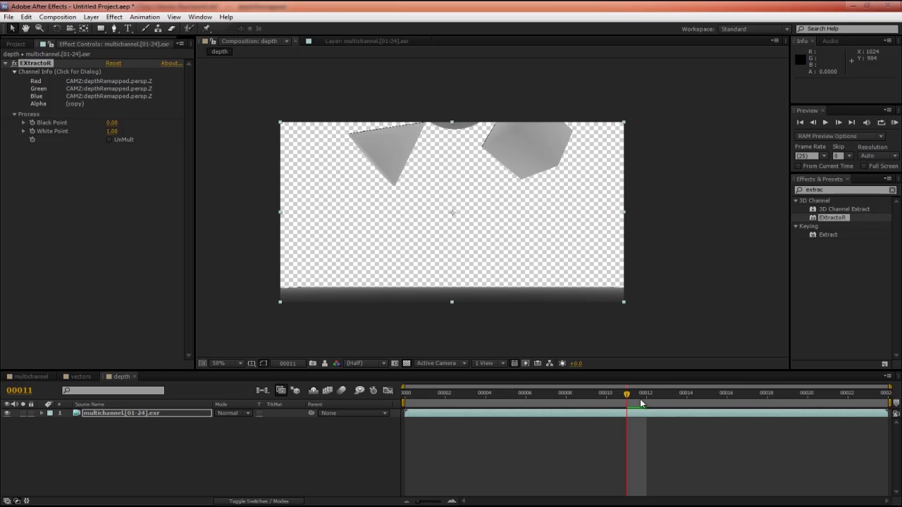
Step: Play back the depth comp to cache frames and check the grey depth shapes
key(space)
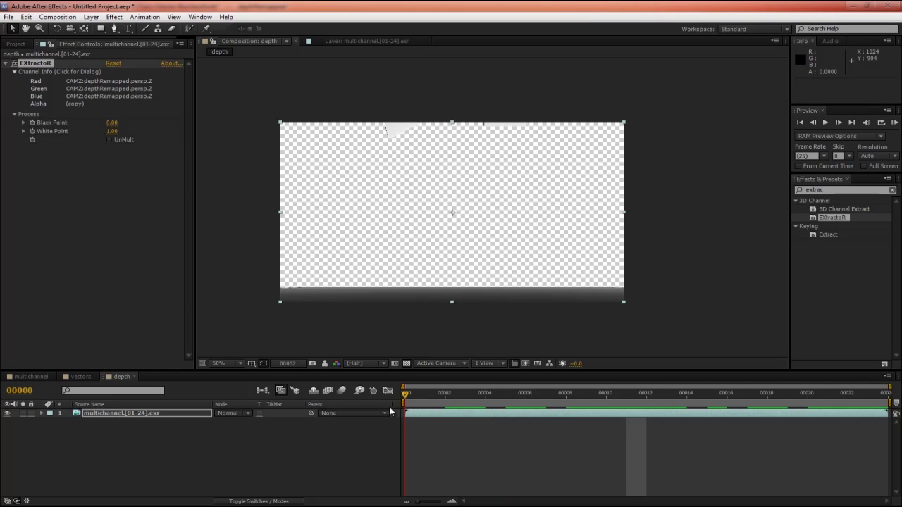
key(space)
key(period)
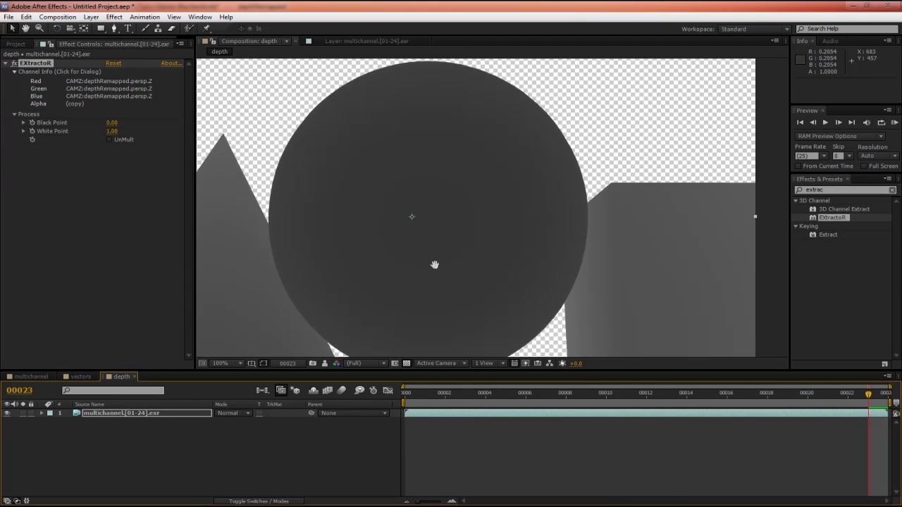
drag(434, 264, 542, 214)
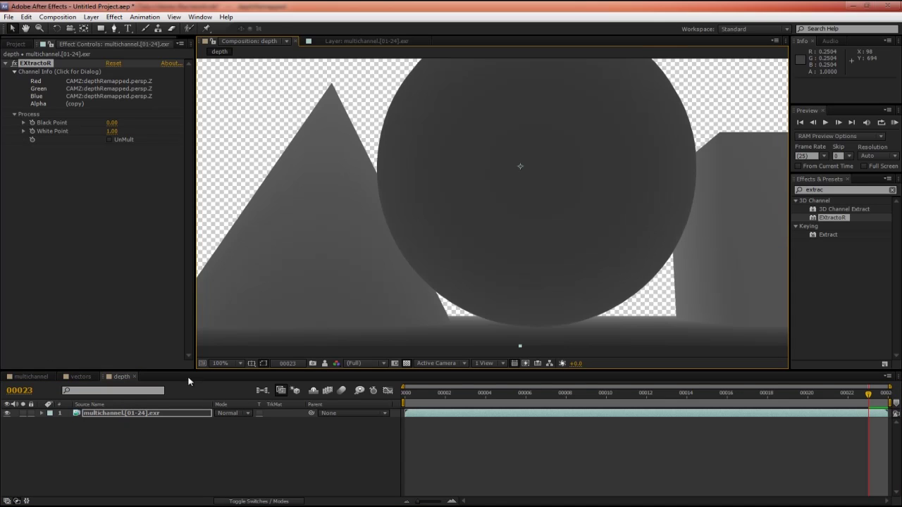
key(comma)
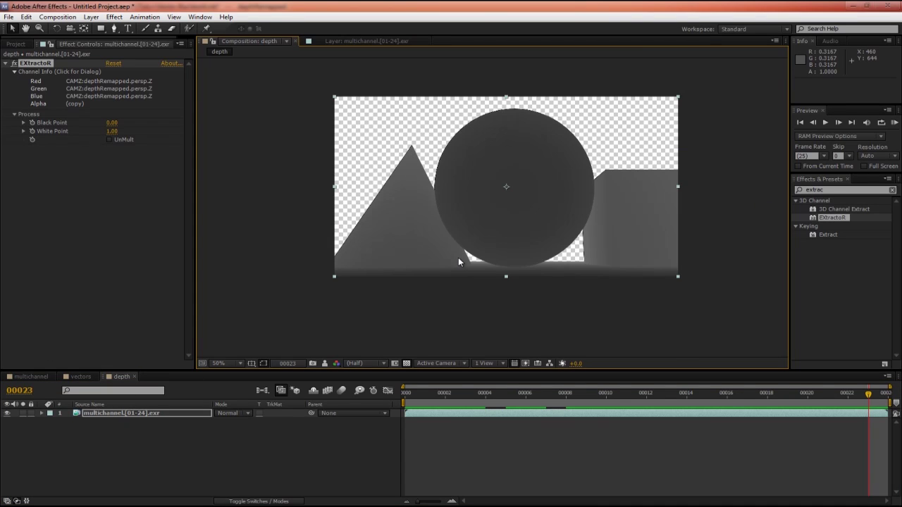
key(period)
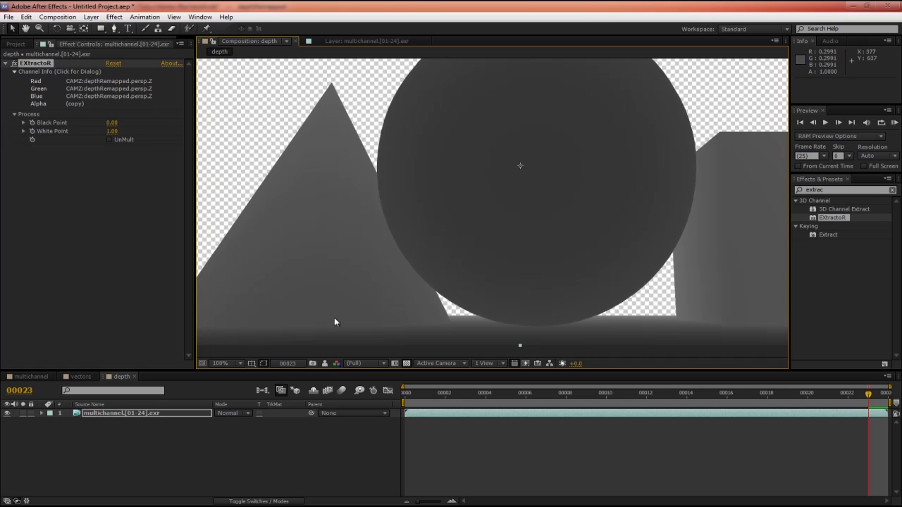
Step: Copy Adjustment Layer 1 and the vectors layer from multichannel into the depth comp
click(79, 376)
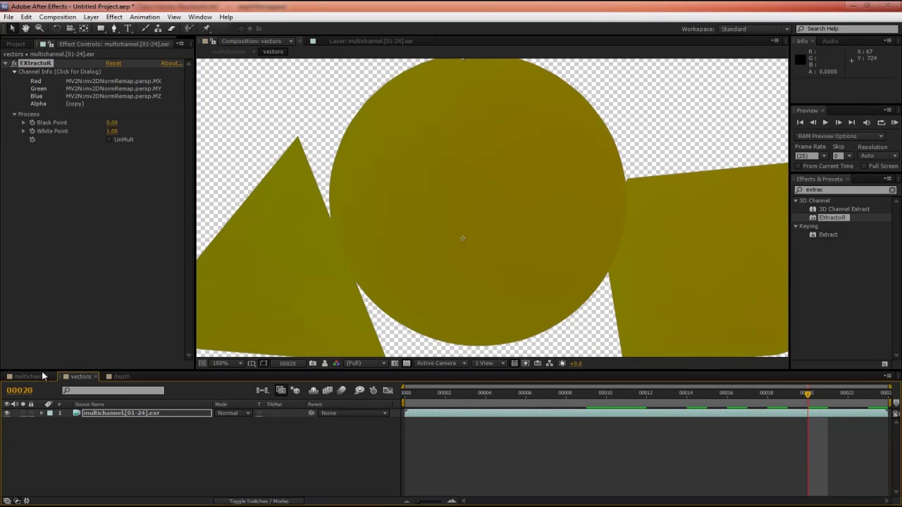
click(29, 376)
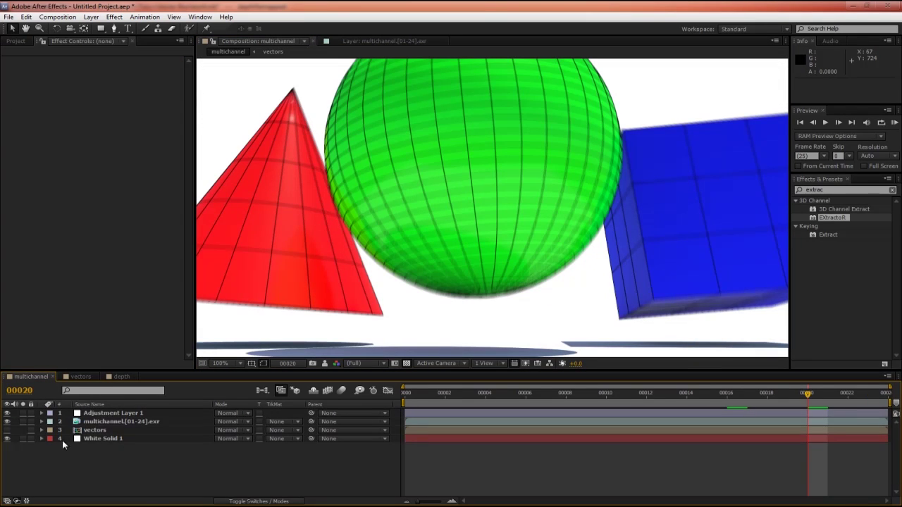
click(90, 416)
ctrl+click(92, 431)
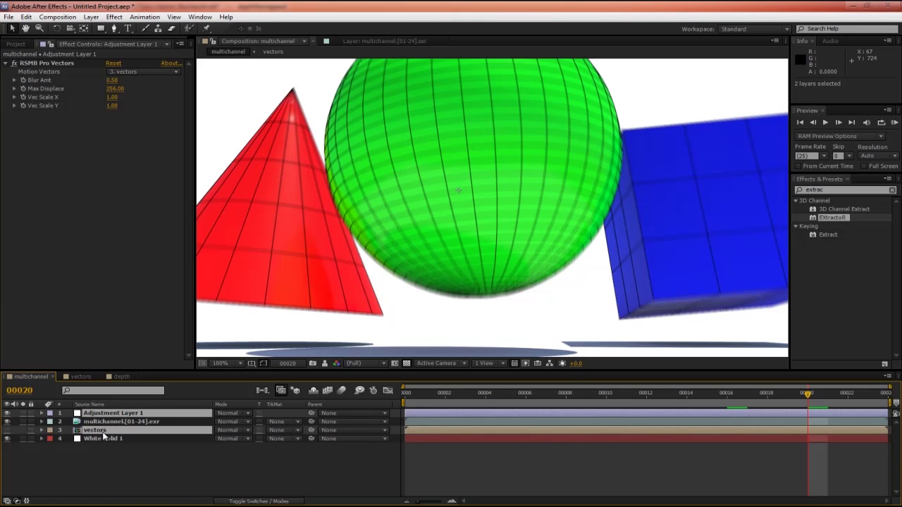
key(ctrl+c)
click(120, 376)
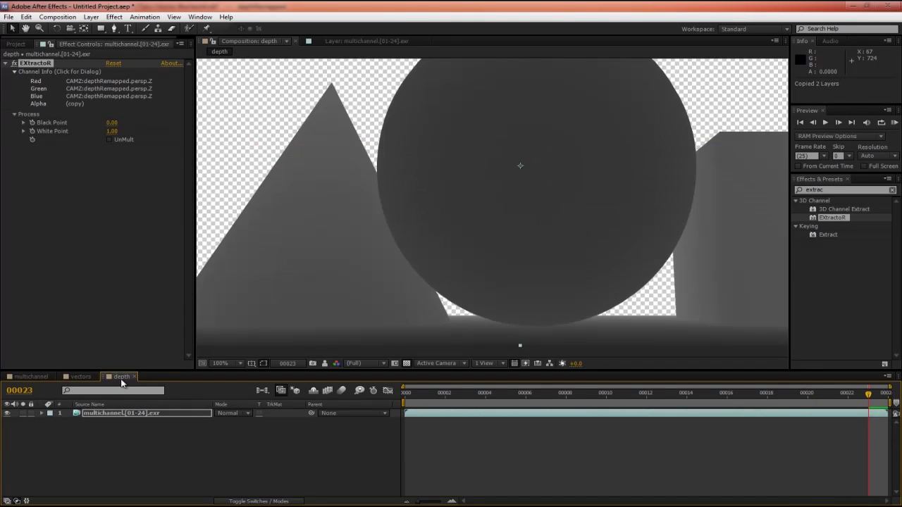
key(ctrl+v)
Step: Set the pasted RSMB Motion Vectors source to '2. vectors' and check frames 12-16
click(112, 435)
click(110, 422)
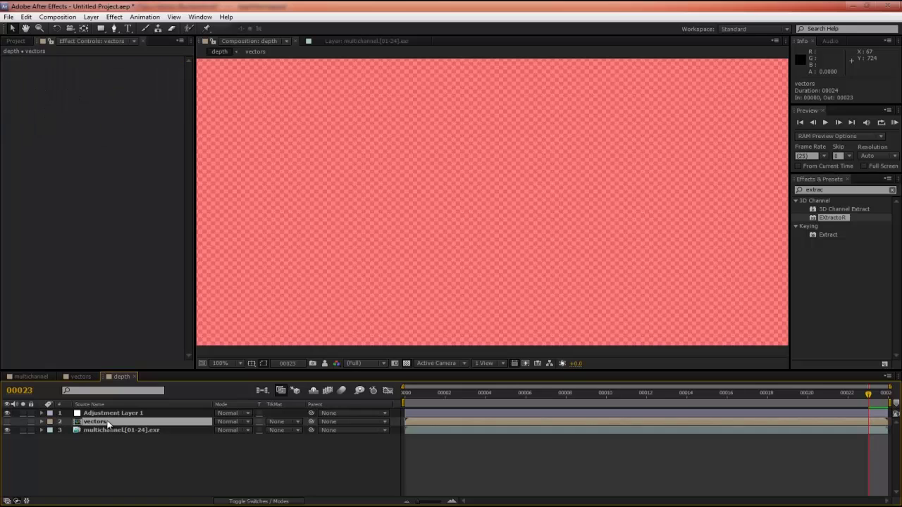
click(107, 413)
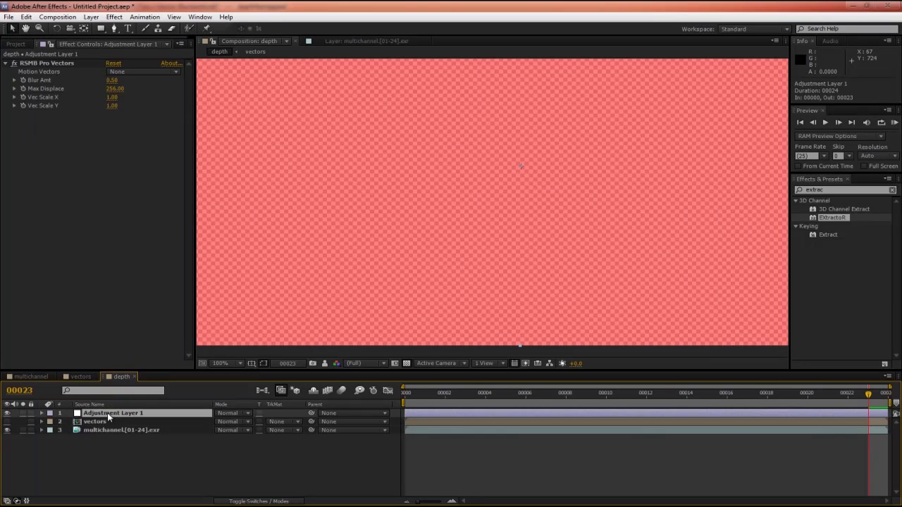
click(123, 71)
click(138, 108)
scroll(462, 203, down, 2)
click(644, 398)
key(Page_Down)
key(Page_Down)
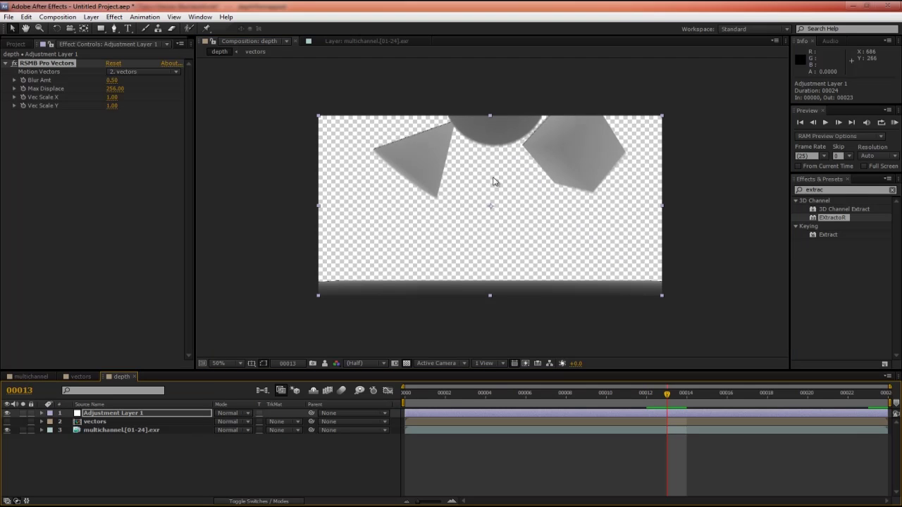
scroll(479, 173, up, 2)
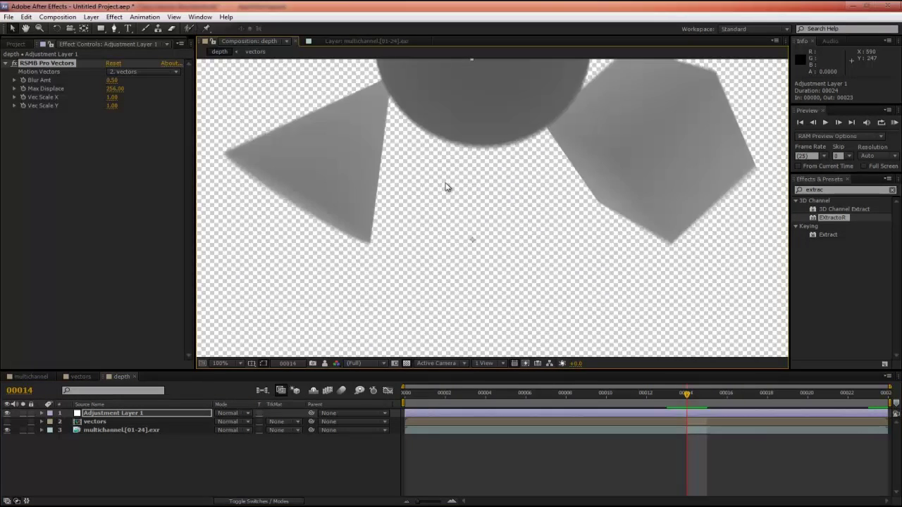
key(Page_Down)
key(Page_Down)
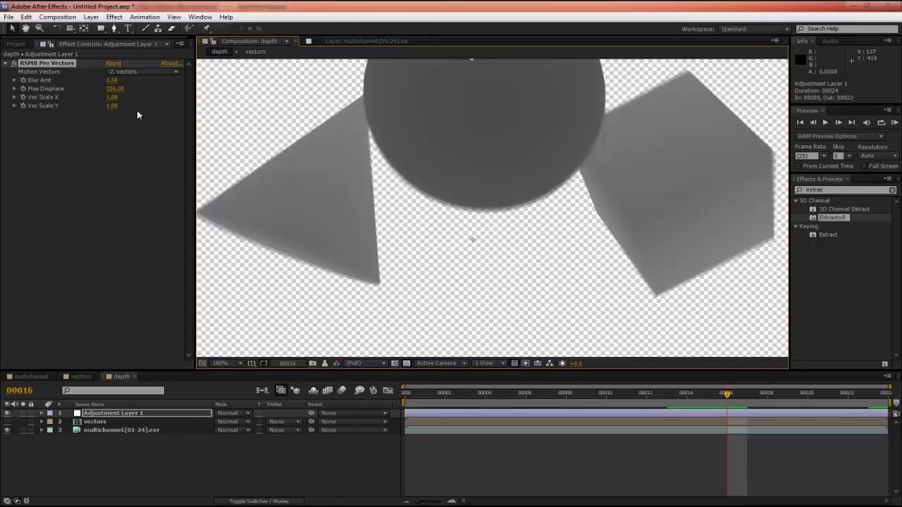
Step: Make a new comp from the multichannel comp and name it 'blur'
click(81, 376)
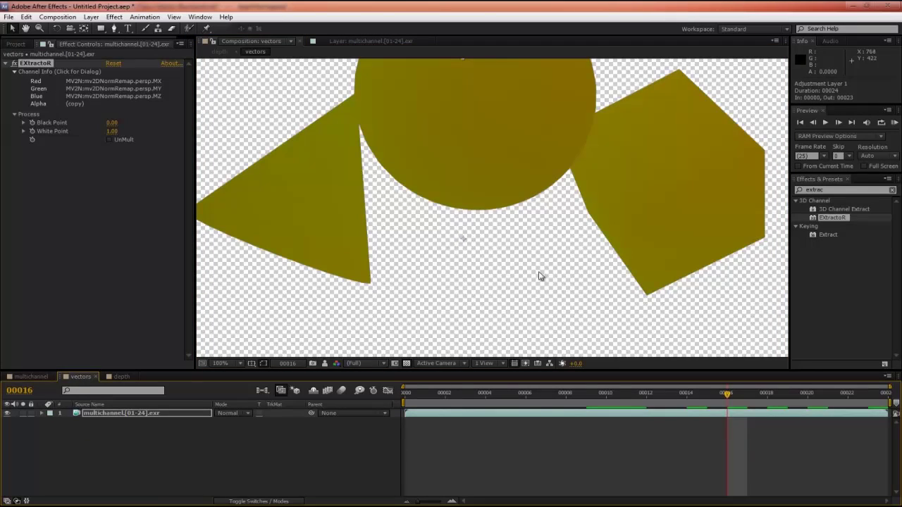
click(34, 376)
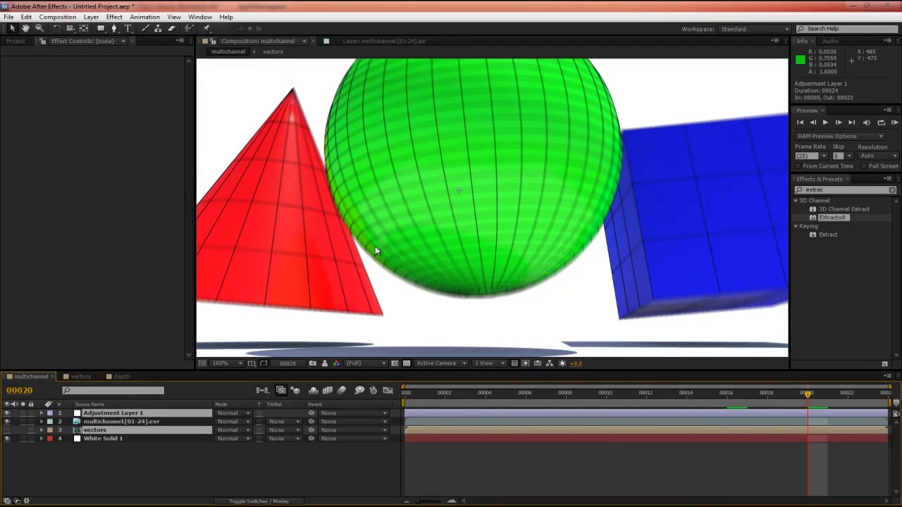
click(88, 462)
click(29, 40)
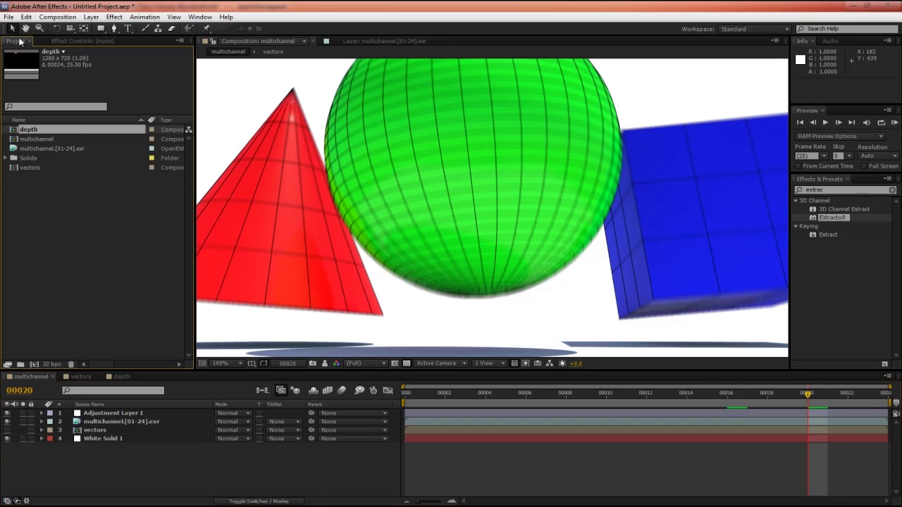
drag(40, 141, 34, 364)
click(38, 149)
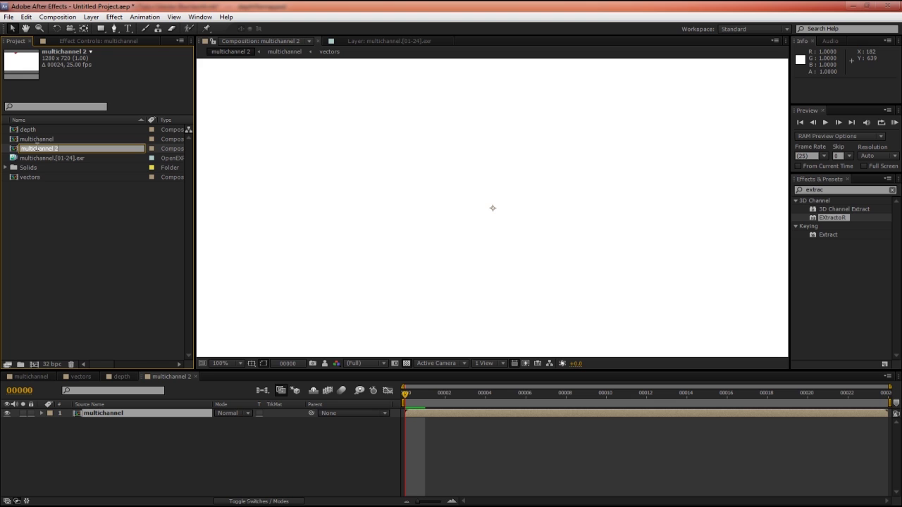
text(blur)
key(Return)
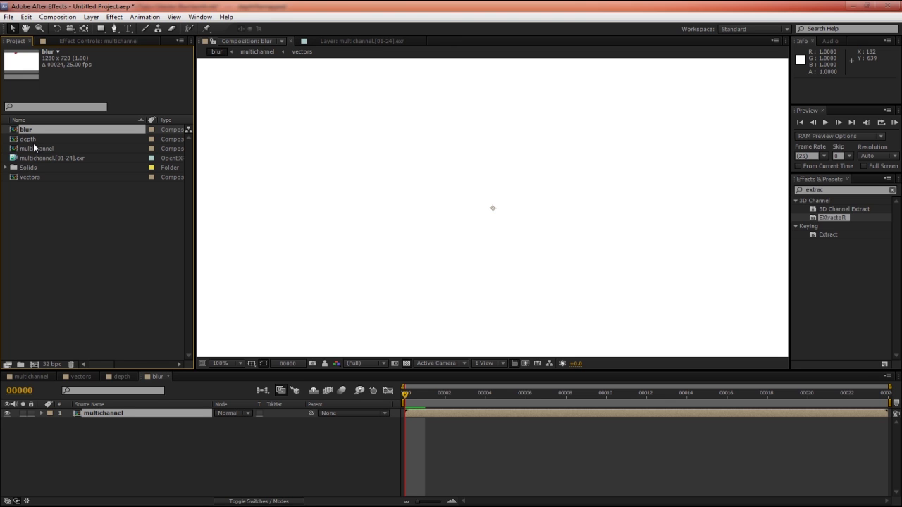
Step: Add the depth comp beneath multichannel in the blur comp and scrub frames 11-23
drag(33, 141, 91, 419)
click(624, 393)
scroll(484, 245, down, 2)
click(640, 396)
drag(639, 396, 868, 395)
Step: Apply FL Depth Of Field to the multichannel layer in the blur comp
scroll(499, 244, up, 2)
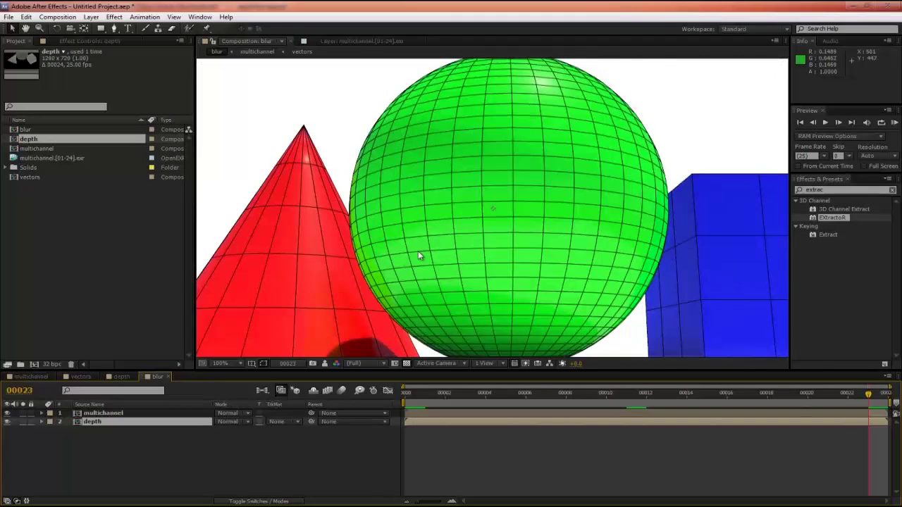
click(836, 190)
text(lens)
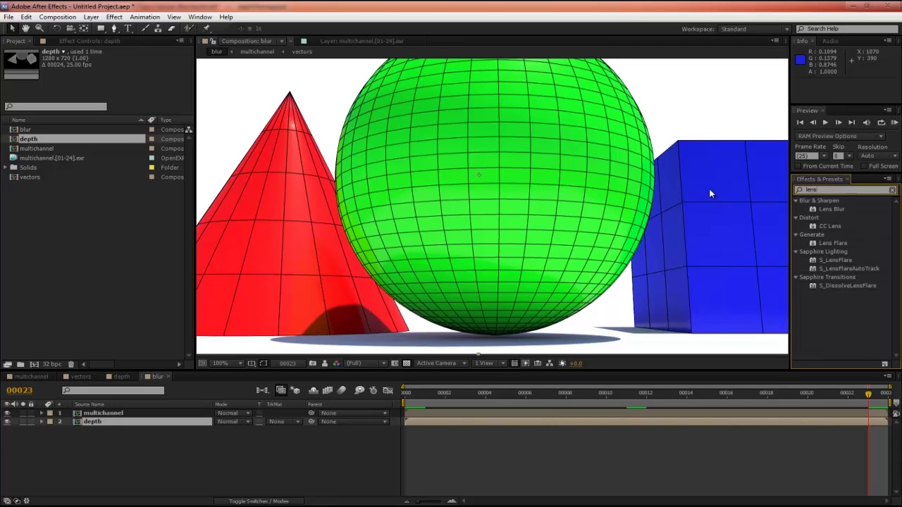
click(812, 190)
text(depth)
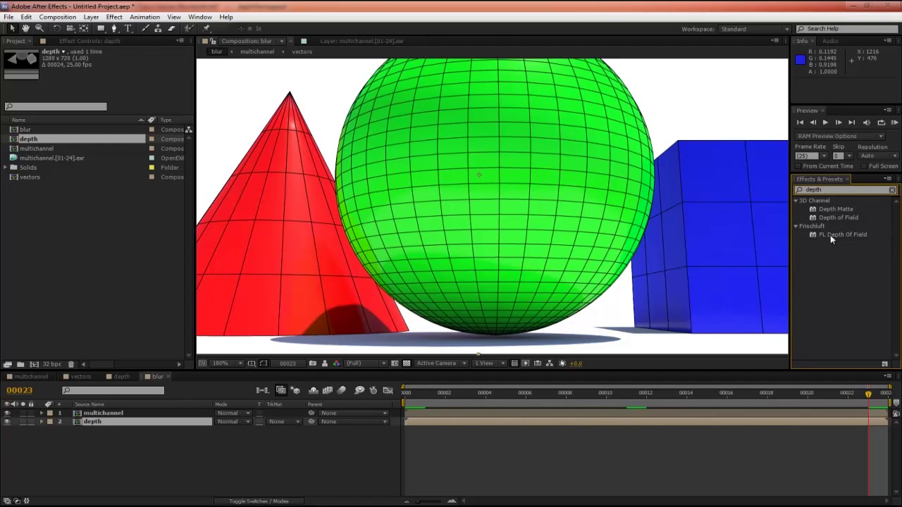
drag(830, 234, 556, 226)
Step: Set FL Depth Of Field's depth layer to '2. depth' and radius to 10
click(132, 76)
click(135, 113)
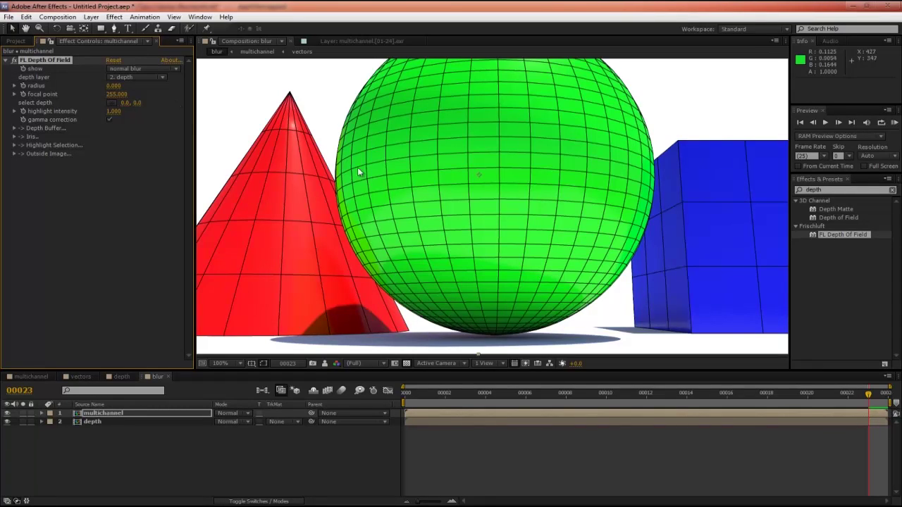
click(115, 85)
text(10)
key(Return)
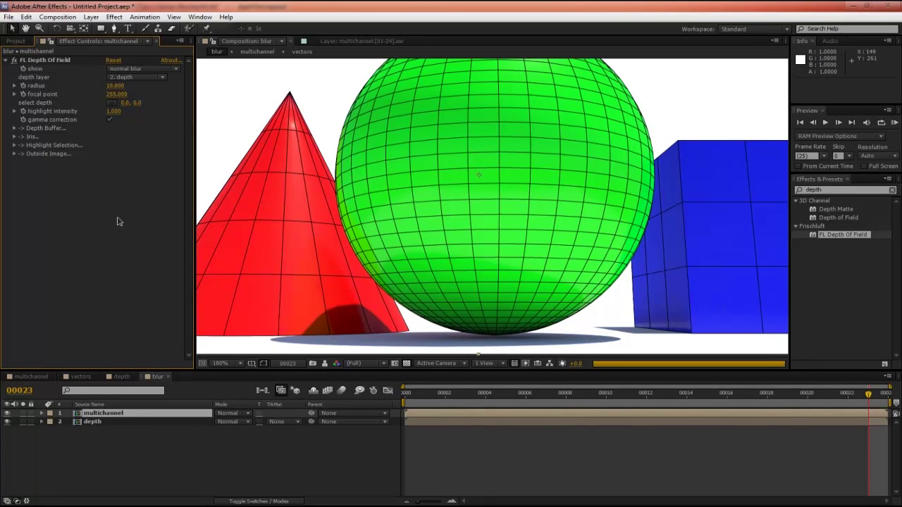
Step: Pick the focal depth on the green sphere, giving focal point 51.993
click(111, 102)
click(503, 160)
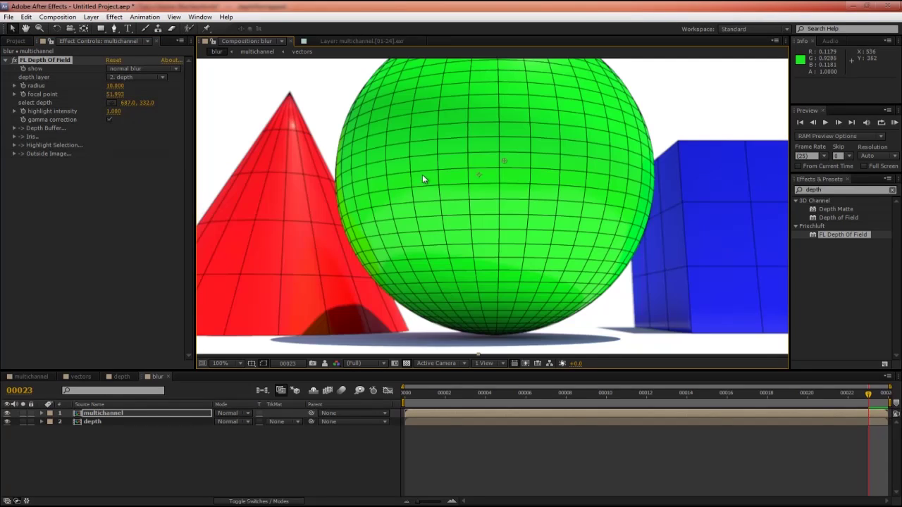
scroll(441, 197, right, 3)
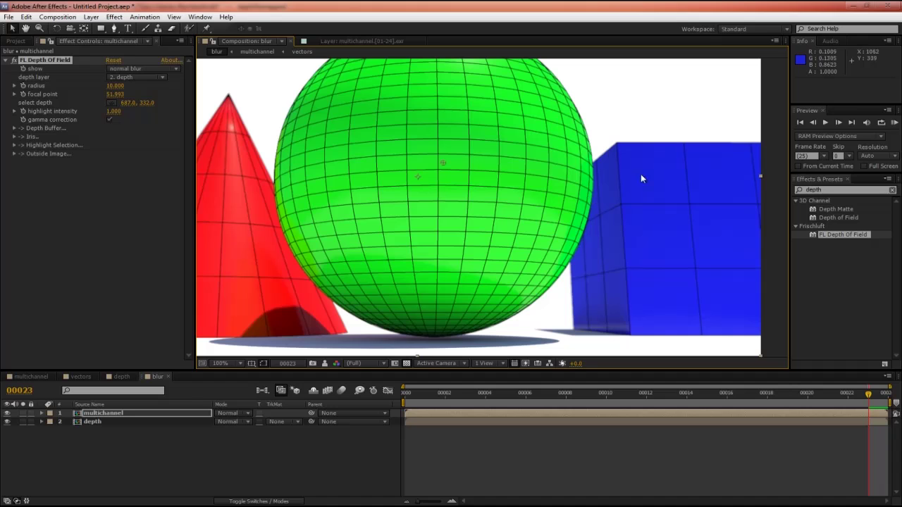
scroll(627, 190, up, 2)
scroll(627, 191, left, 2)
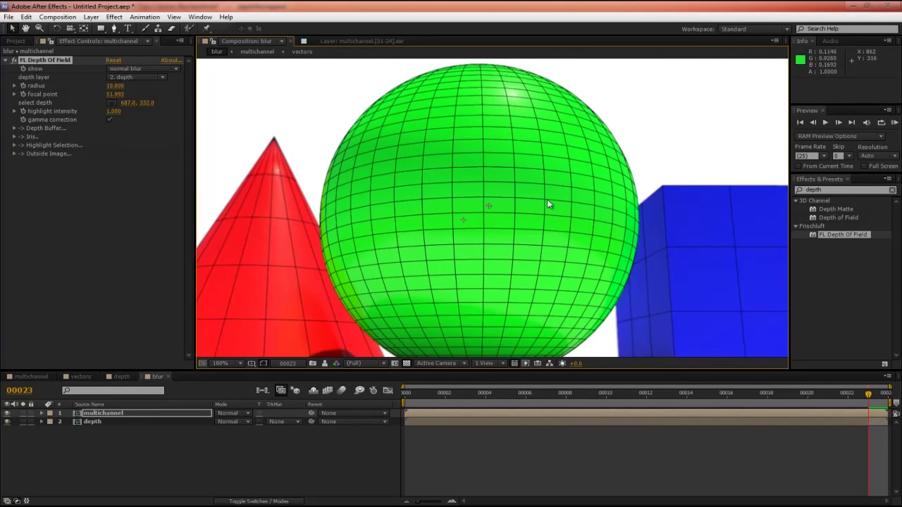
click(668, 393)
scroll(518, 264, down, 2)
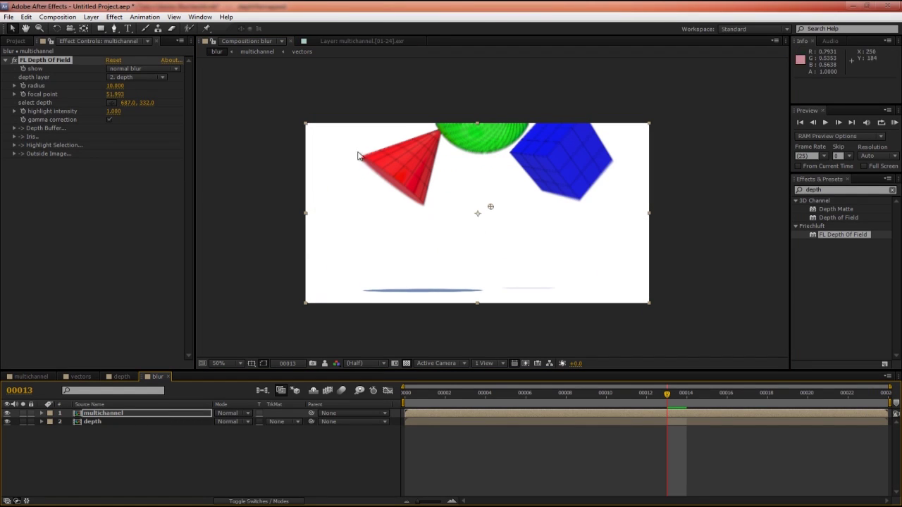
drag(685, 393, 787, 416)
key(period)
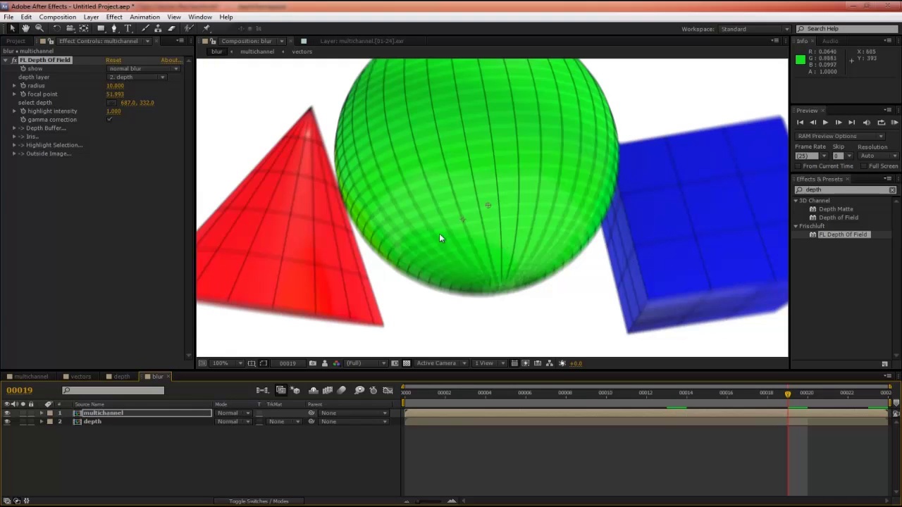